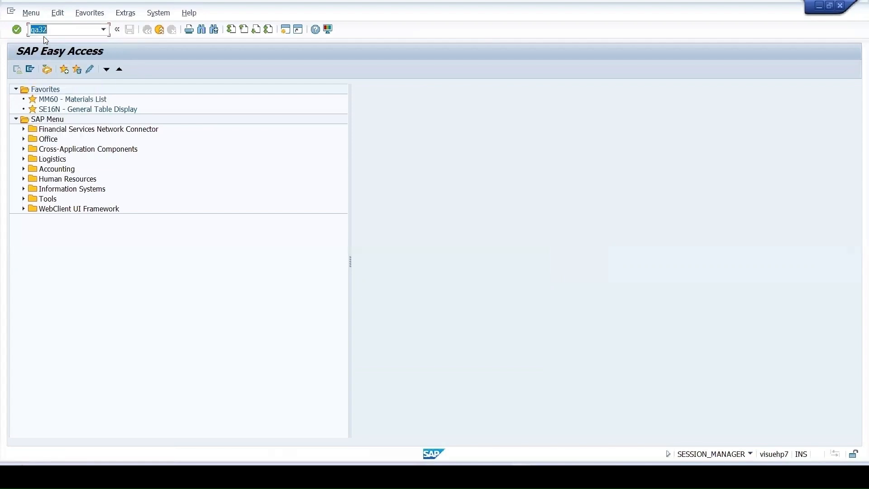
Run transaction QA32, clear the starting date for lot creation, and list inspection lots without a usage decision
key("Return")
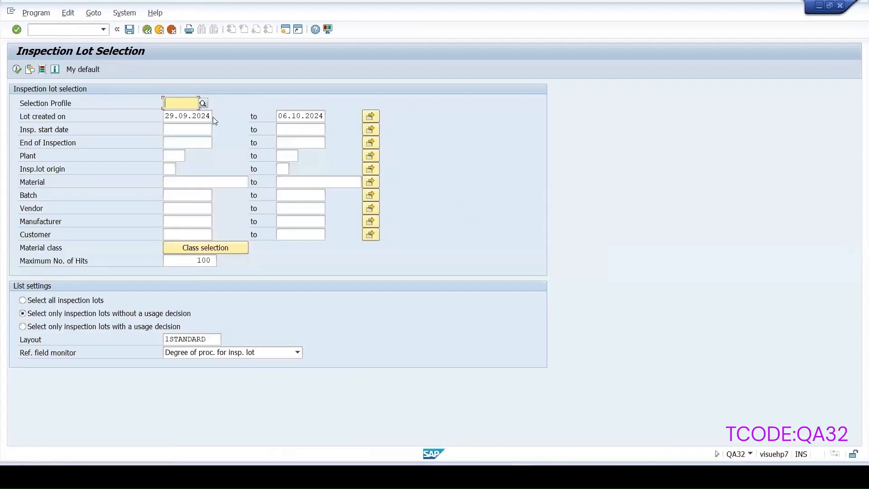
left_click_drag(210, 114, 37, 83)
key("BackSpace")
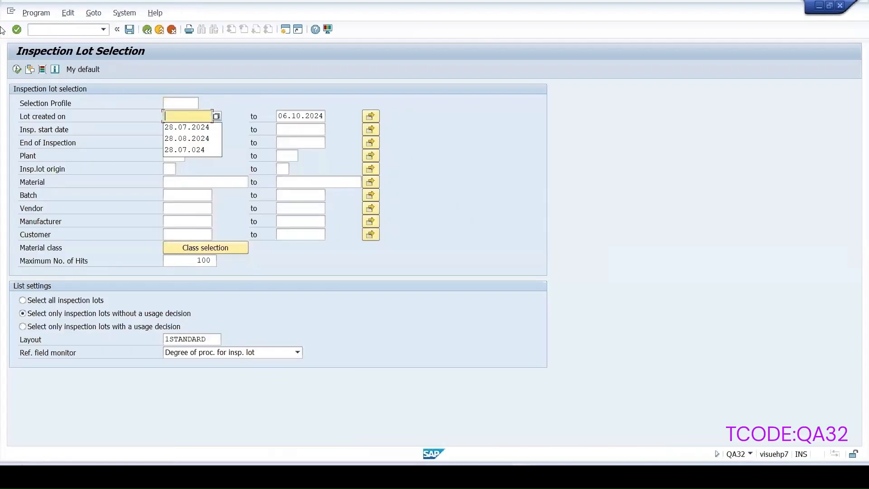
left_click(16, 69)
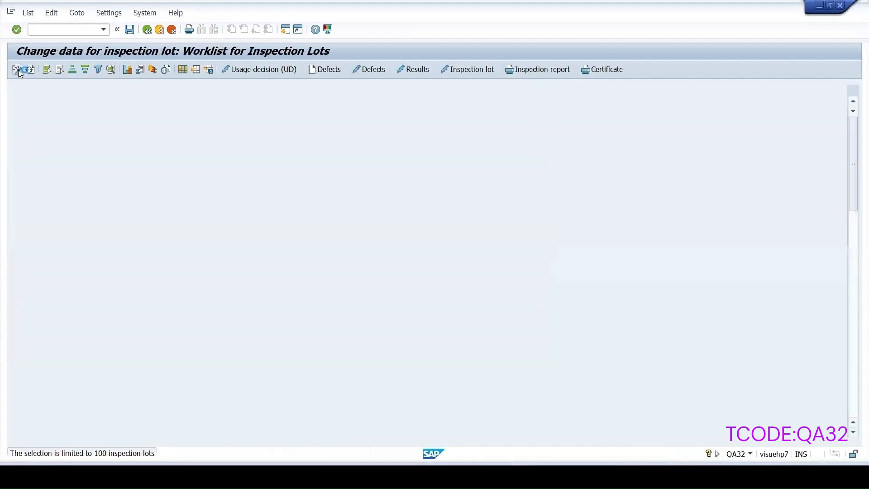
Open results recording for the material 50065075 lot starting 26.01.2014 and expand the single values of Size - Diameter
left_click(15, 278)
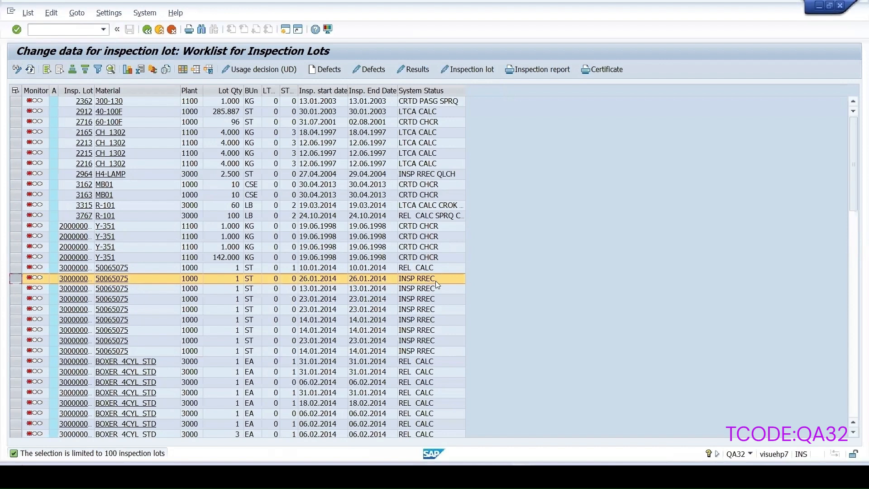
left_click(412, 70)
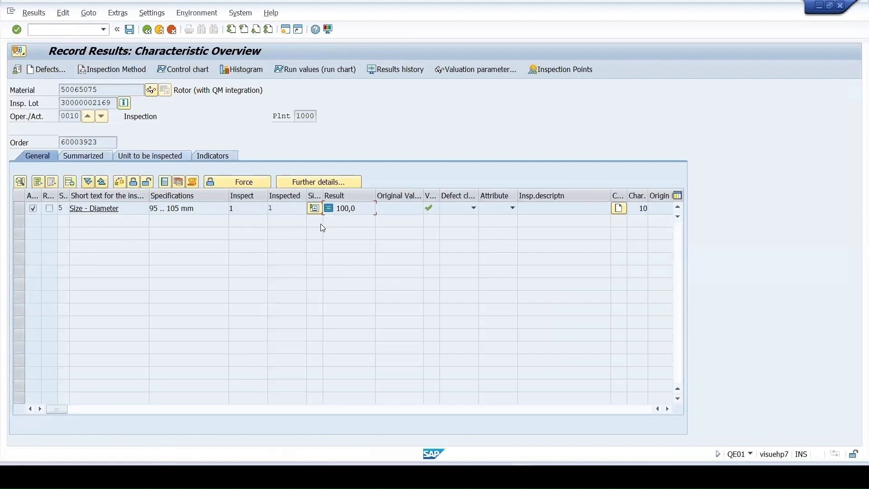
left_click(314, 207)
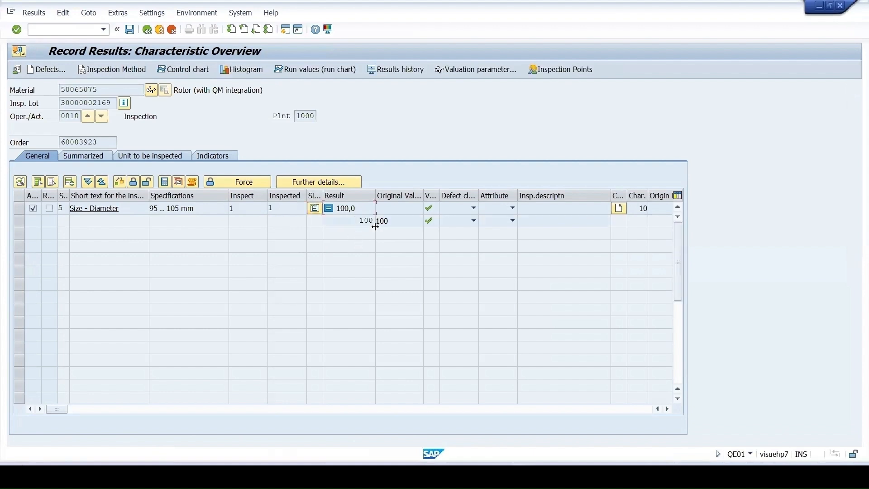
Set the Size - Diameter characteristic back to processing, change its single result to 90, and save the results
double_click(360, 220)
left_click(18, 209)
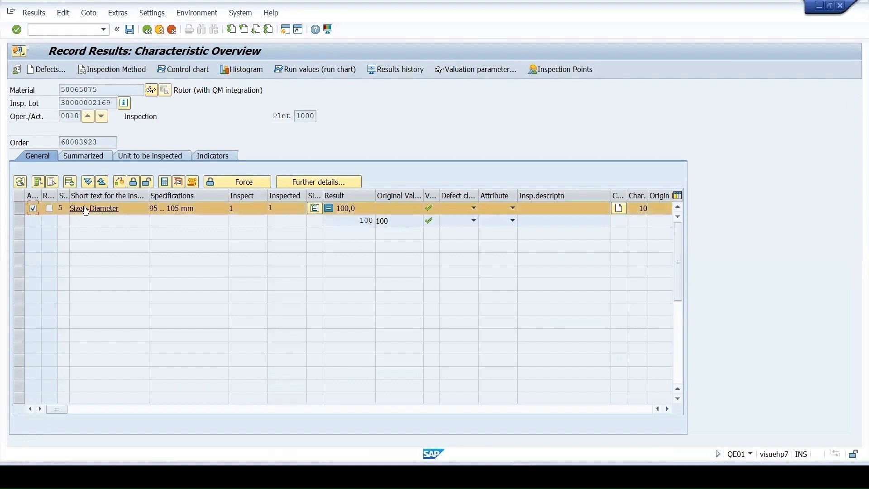
left_click(147, 182)
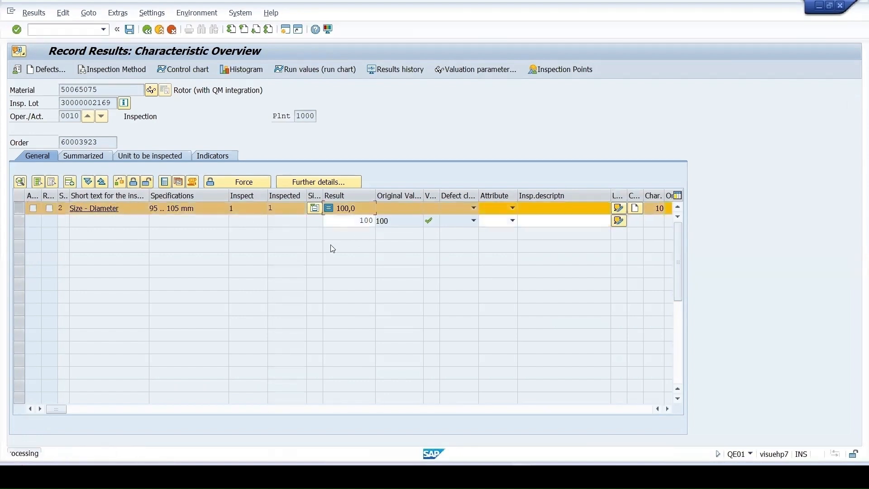
left_click(361, 221)
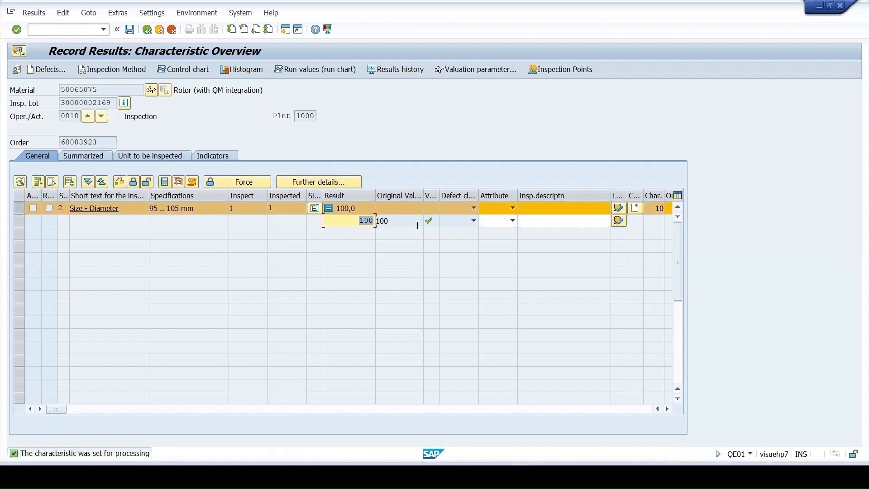
type("90")
key("Return")
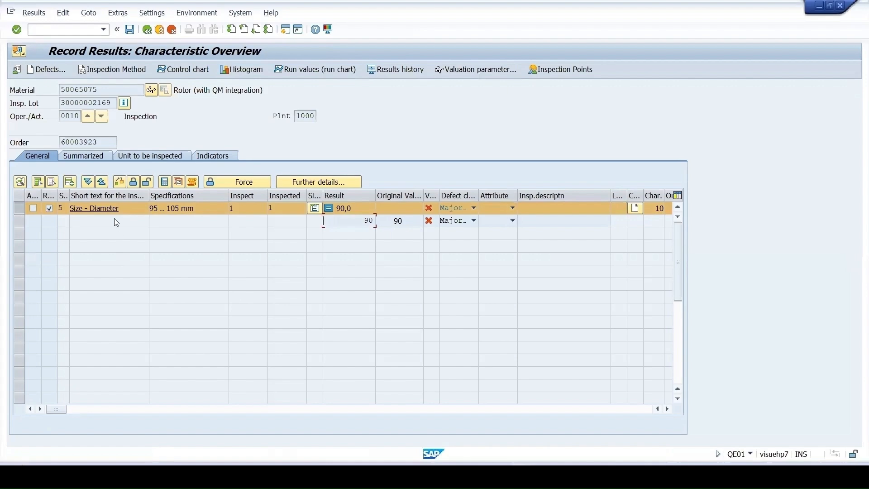
left_click(131, 30)
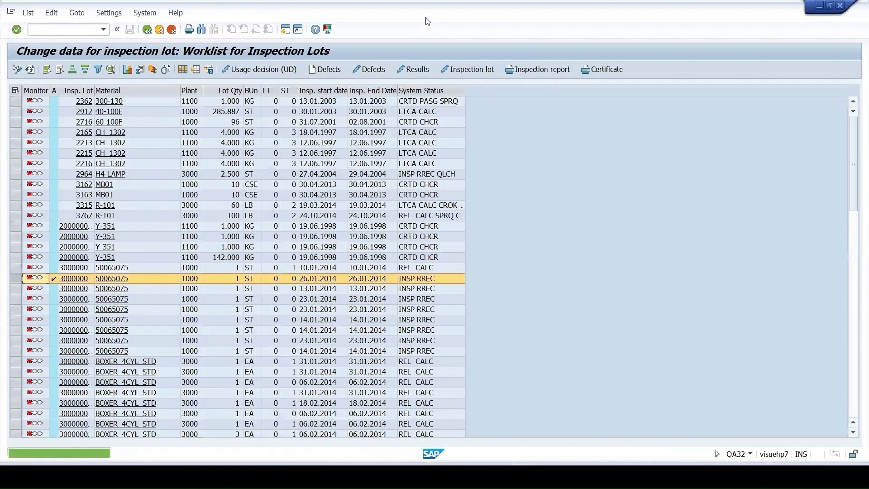
Reopen results recording for the same inspection lot and show the recorded single values of Size - Diameter
left_click(413, 73)
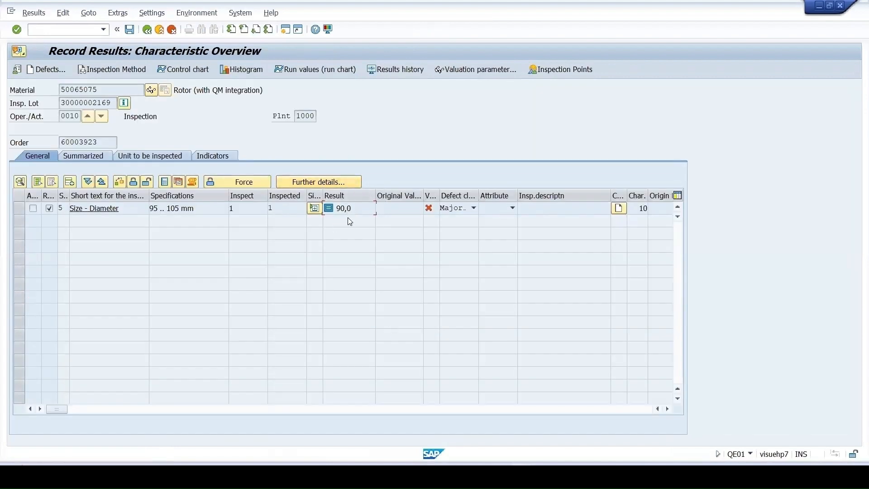
left_click(313, 208)
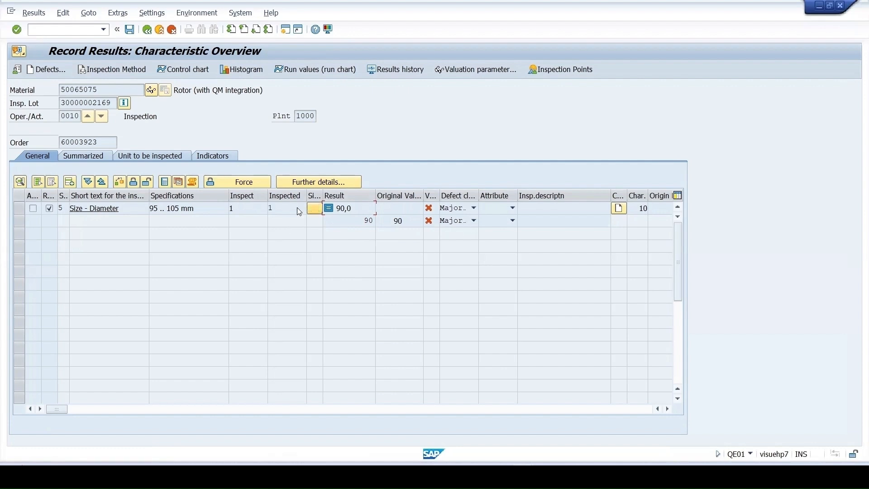
Leave results recording and open the Materials List transaction MM60 from the favorites
left_click(68, 30)
type("/n")
key("Return")
double_click(72, 100)
List the materials of plant 1000 with material type ROH
left_click(174, 116)
type("1000")
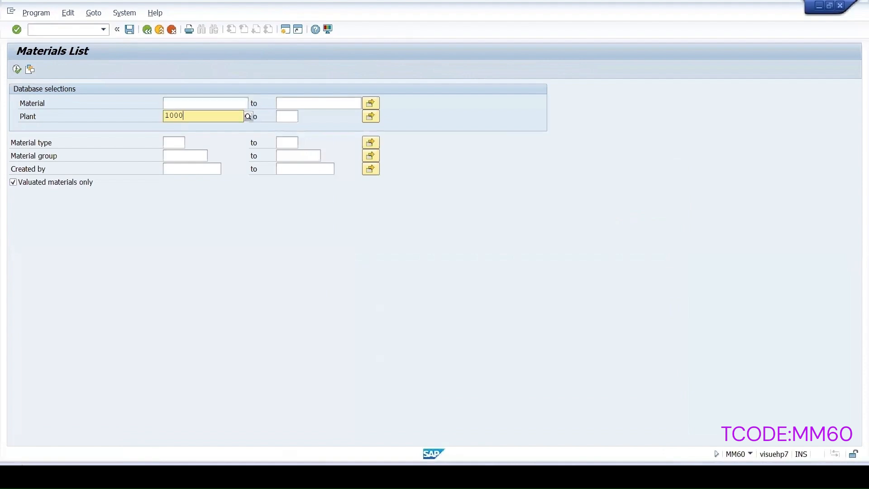
left_click(175, 139)
left_click(172, 141)
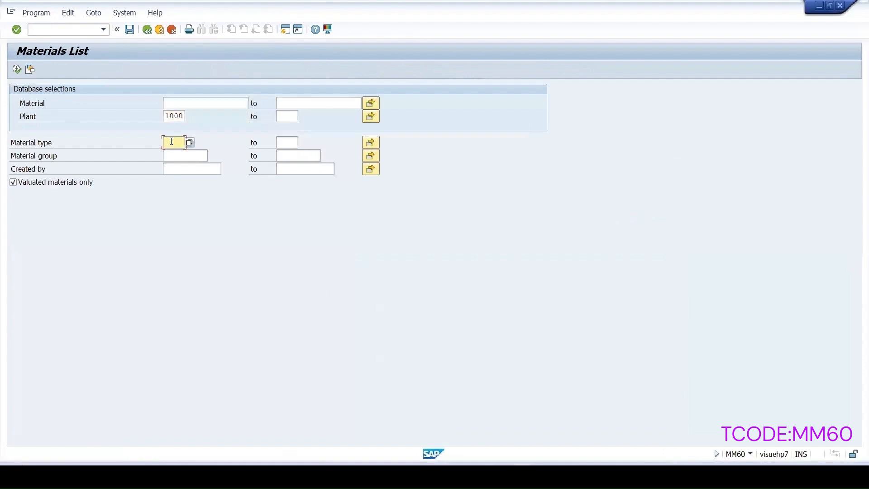
type("roh")
left_click(18, 69)
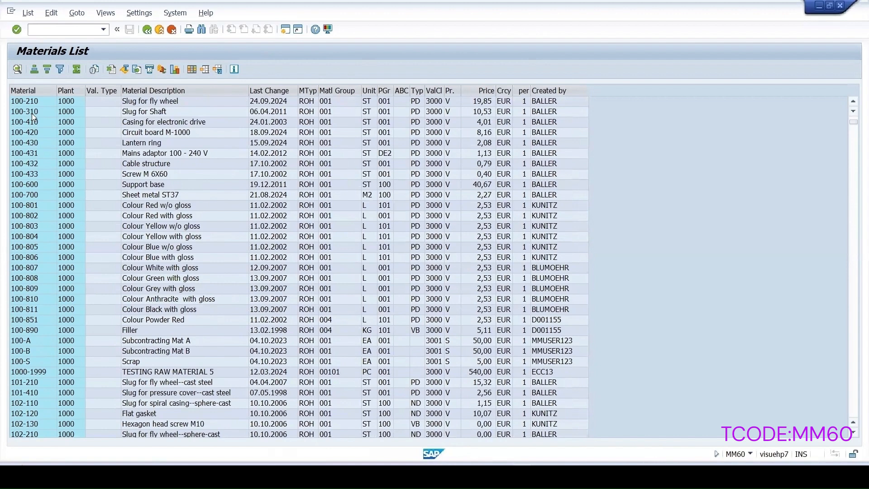
Pick material 100-310 from the materials list and go to transaction MM02 for changing materials
left_click(31, 112)
left_click(58, 30)
type("/nmm02")
key("Return")
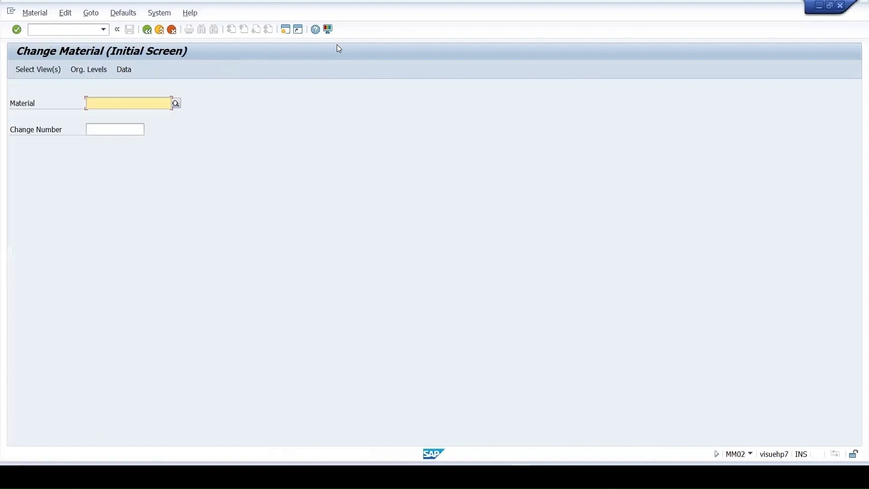
Open material 100-310 for change in plant 1000 at its quality management view
type("100-310")
key("Return")
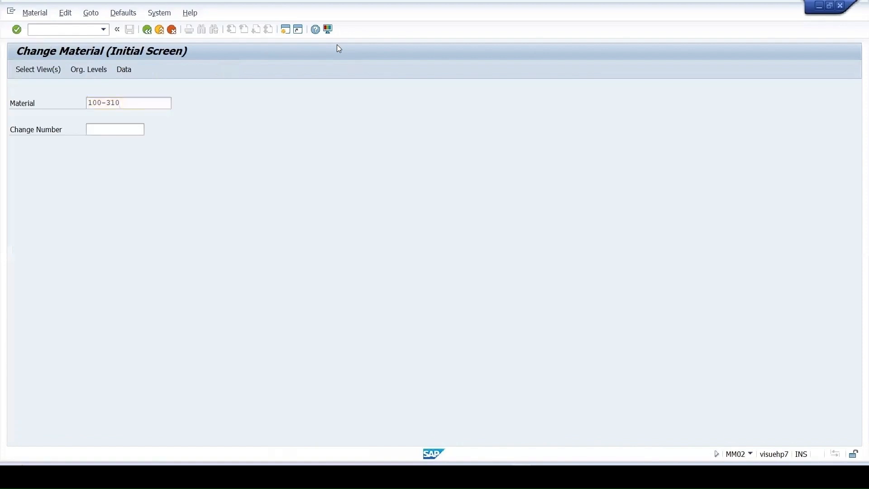
key("Return")
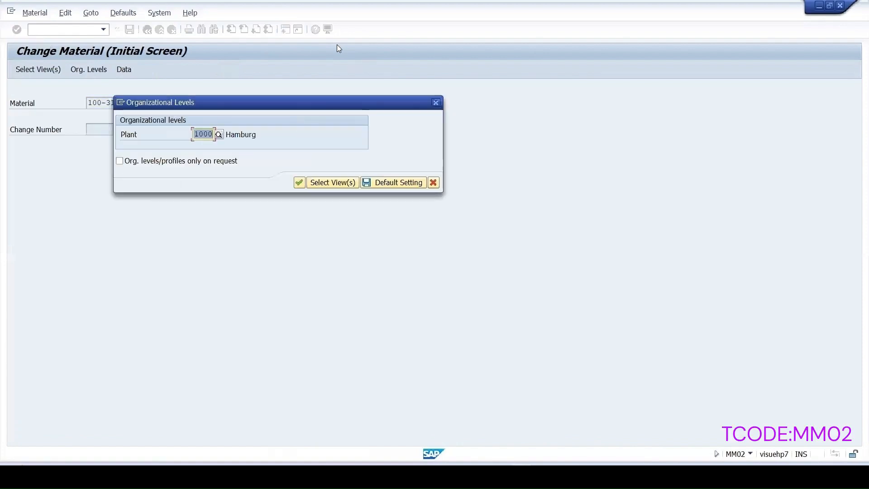
key("Return")
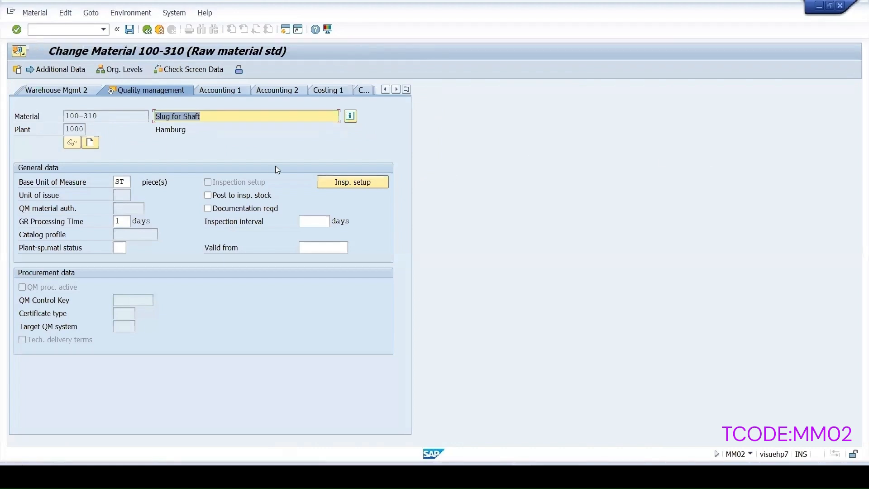
Add inspection type 01, Goods Receipt Inspection for Order, to the material's inspection setup and show its details
left_click(342, 183)
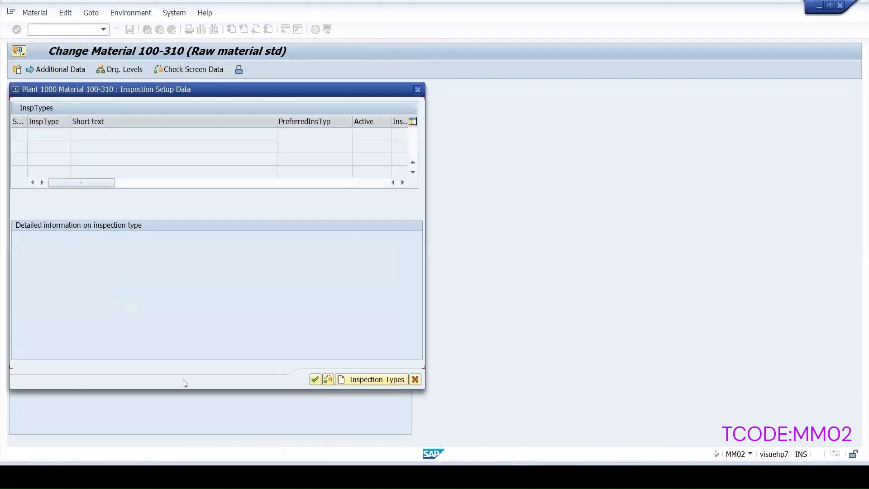
left_click(362, 378)
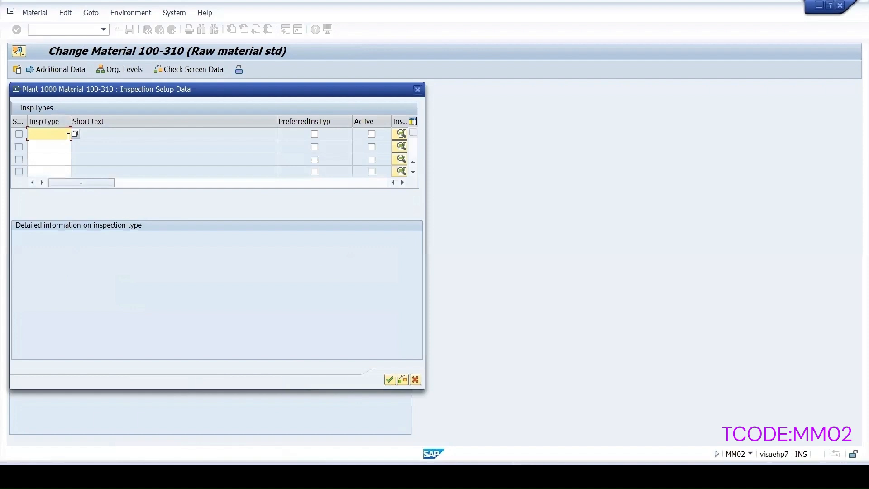
type("01")
left_click(400, 134)
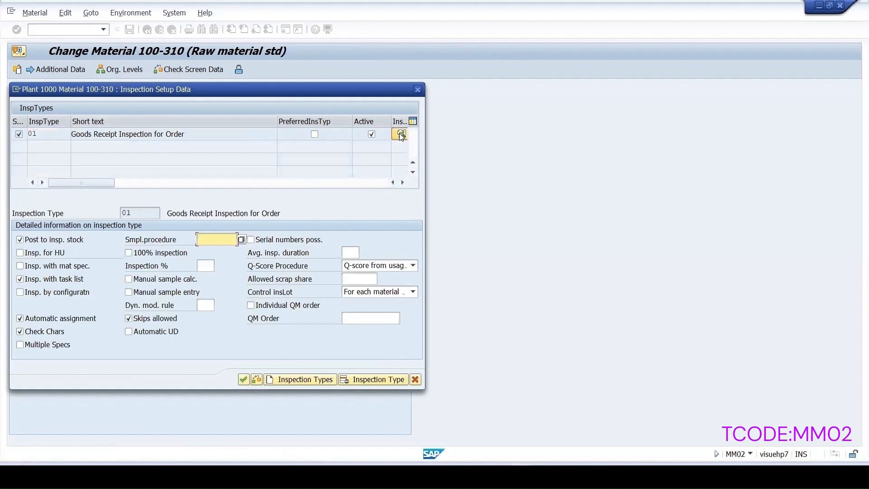
Add inspection type 89 as active to the inspection setup, confirm the setup, and save the material
left_click(303, 379)
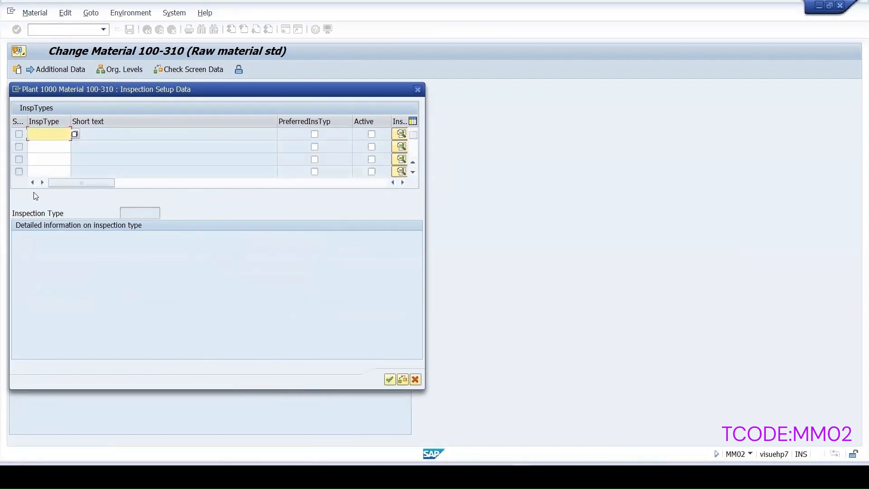
type("89")
left_click(372, 133)
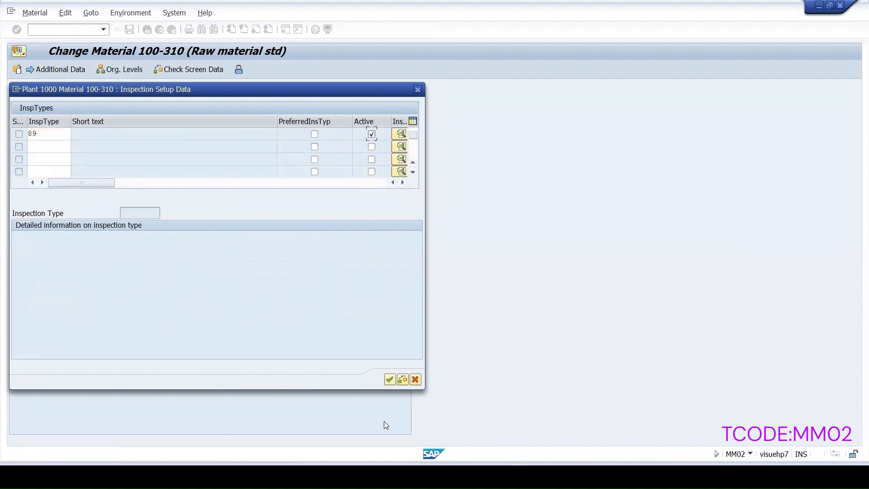
left_click(389, 379)
left_click(131, 33)
Start transaction QS21 and begin creating master inspection characteristic Test2 for plant 1000
type("/nqs")
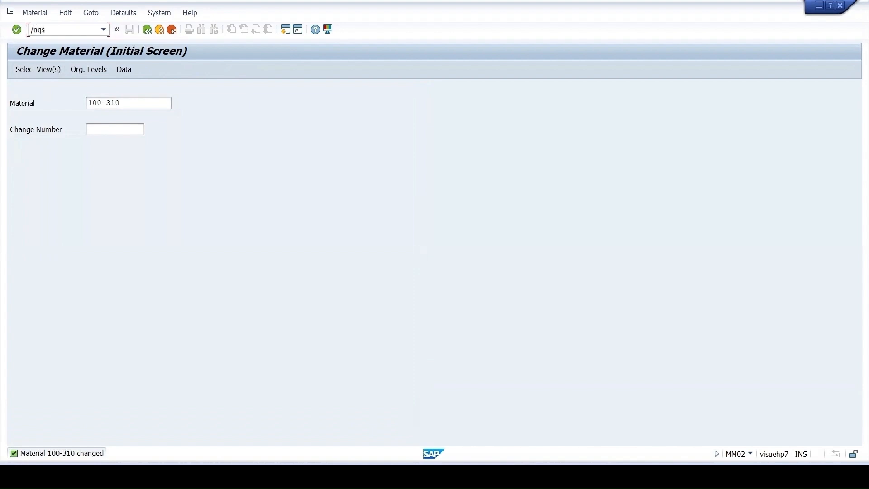
type("21")
key("Return")
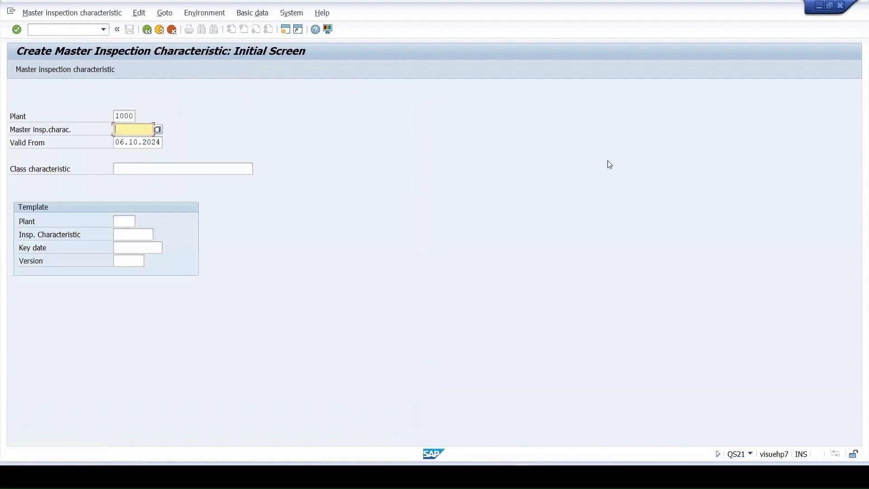
type("T")
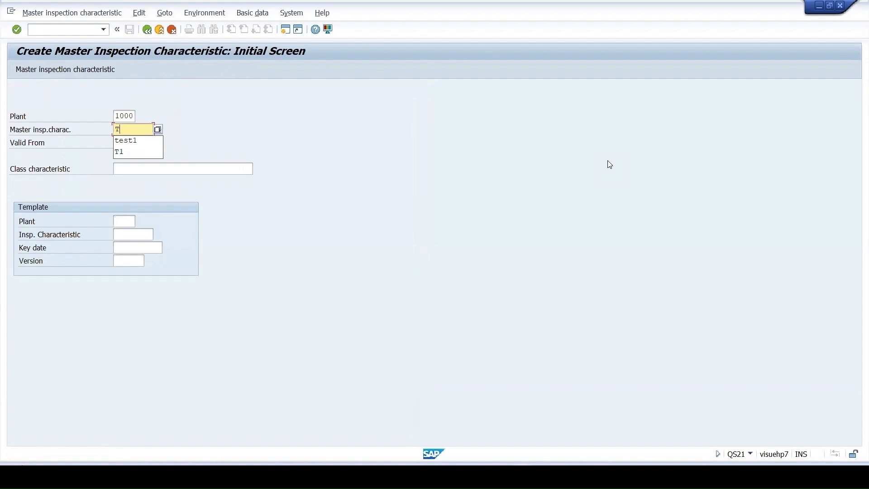
type("est")
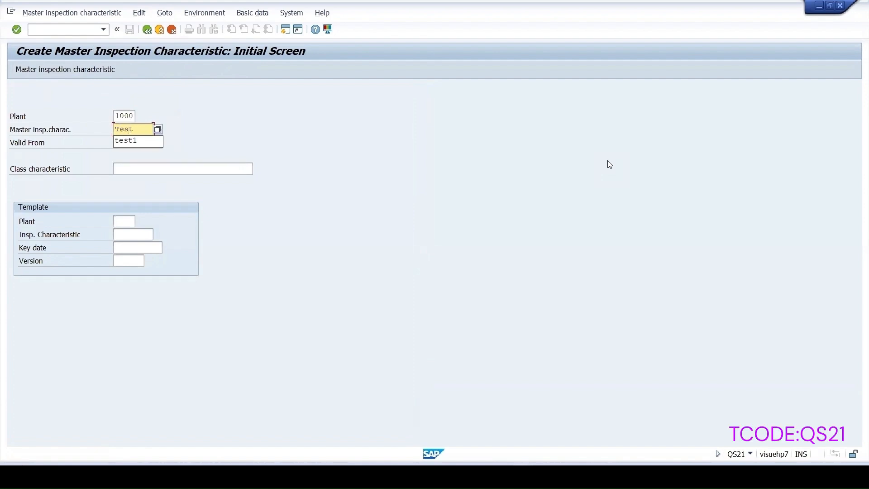
type("2")
key("Return")
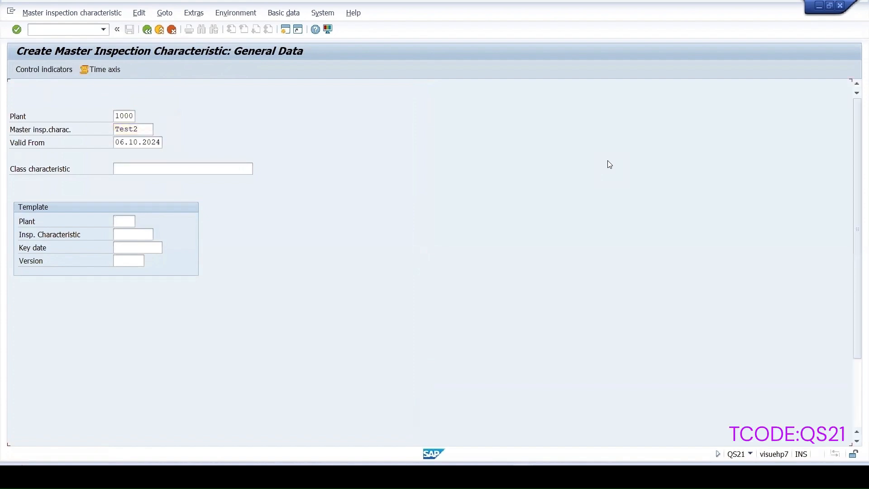
Set the status of the master inspection characteristic to Released
left_click(197, 181)
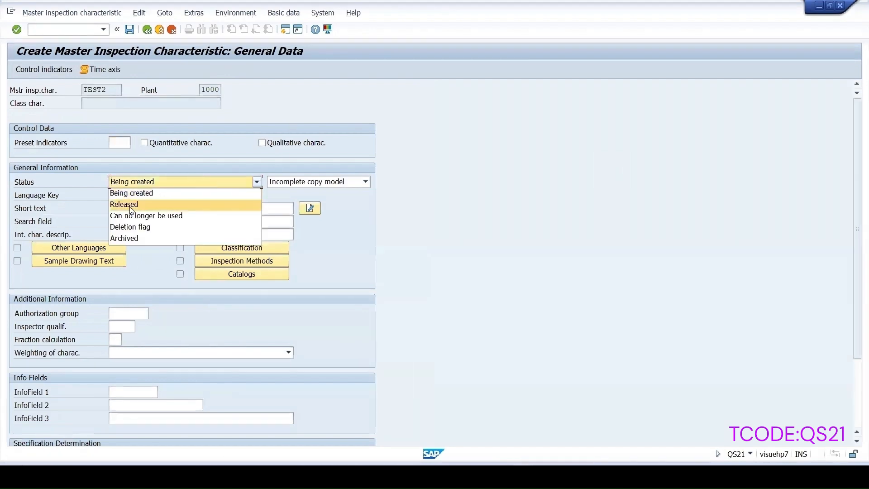
left_click(129, 203)
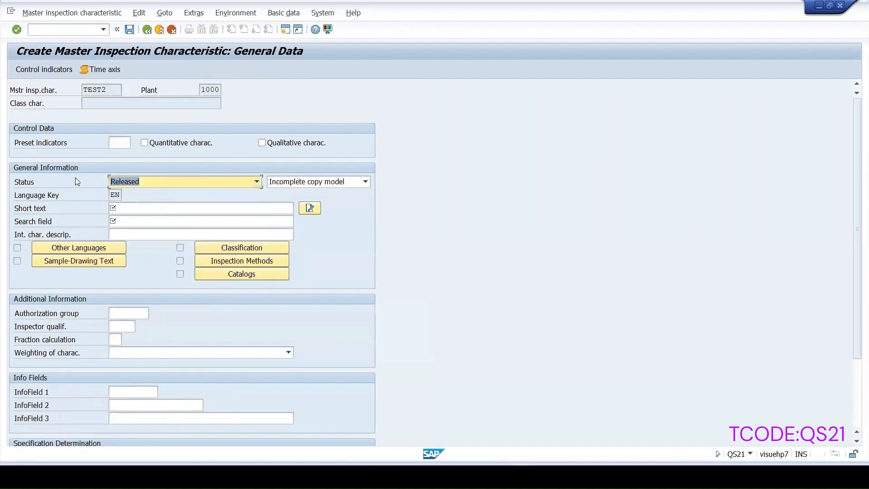
key("Return")
left_click(29, 79)
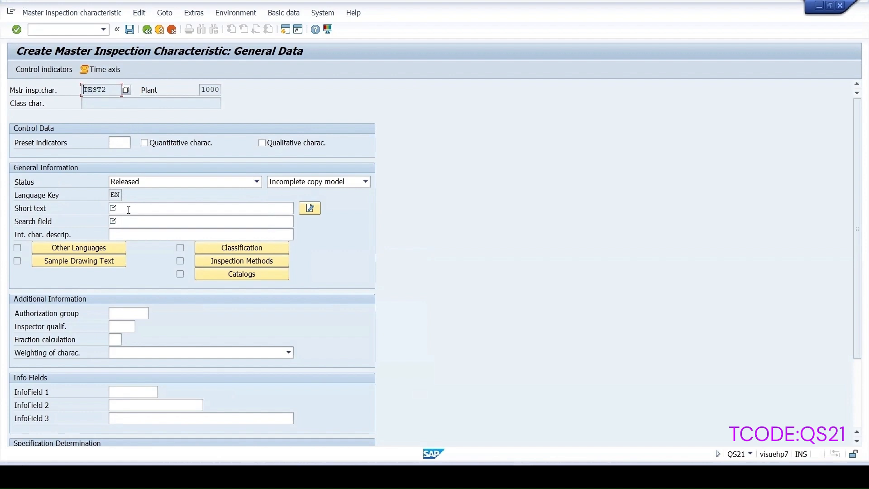
Enter TEST2 as both the short text and the search field of the characteristic
left_click(128, 209)
type("TEST2")
left_click(118, 221)
type("TEST2")
Make TEST2 a quantitative characteristic with a lower specification limit, an upper specification limit and a sampling procedure in its control indicators
left_click(190, 143)
left_click(44, 69)
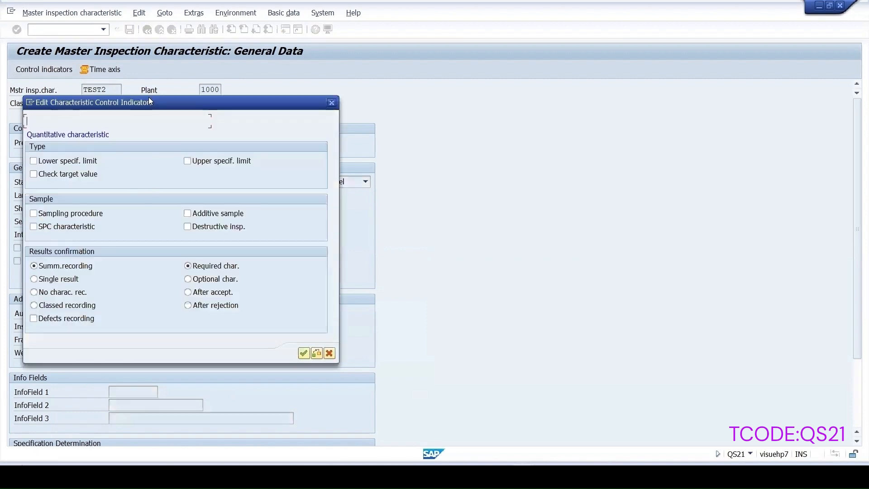
left_click_drag(149, 100, 436, 117)
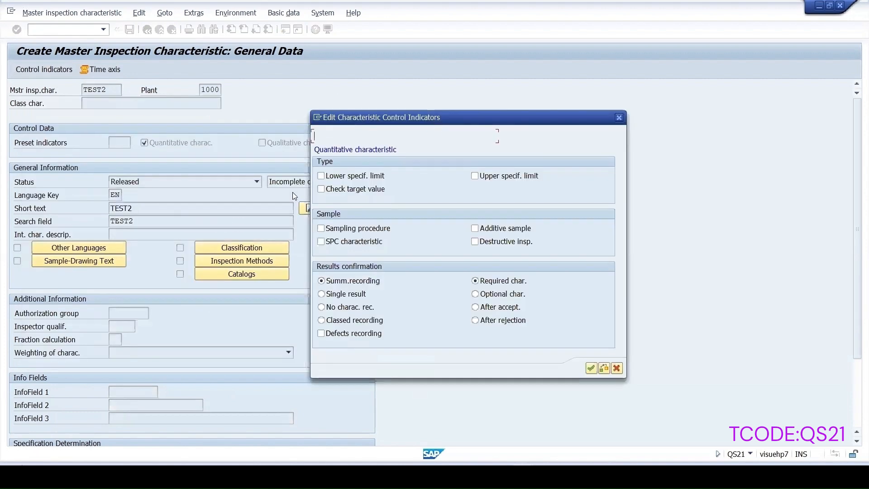
left_click(322, 176)
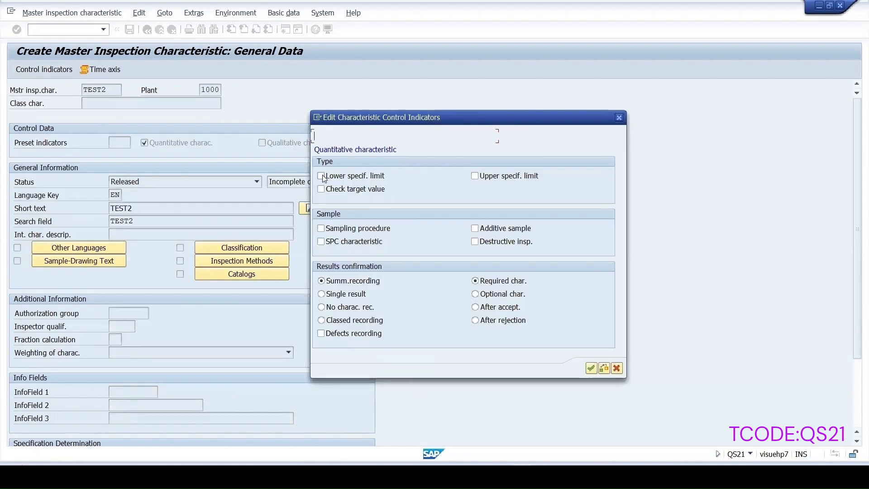
left_click(479, 177)
left_click(321, 228)
left_click(591, 368)
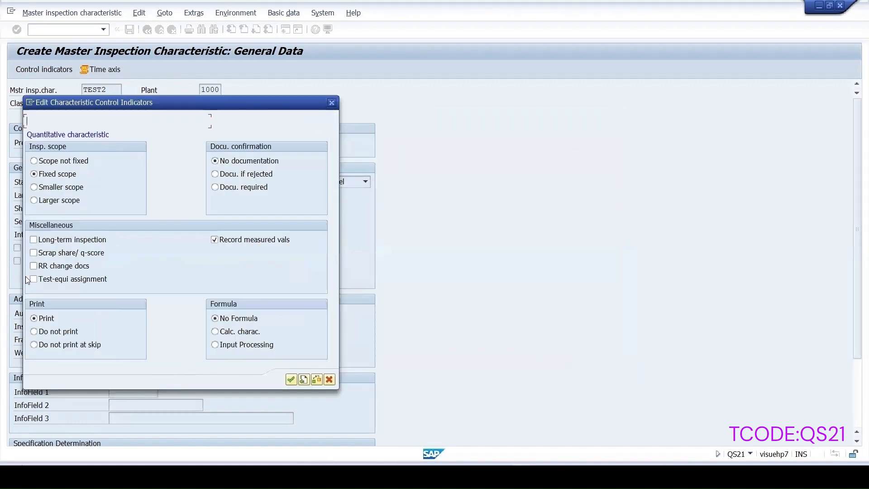
Enable RR change docs for TEST2, consulting the option's help, and save the master inspection characteristic
left_click(34, 266)
key("F1")
left_click_drag(240, 96, 422, 103)
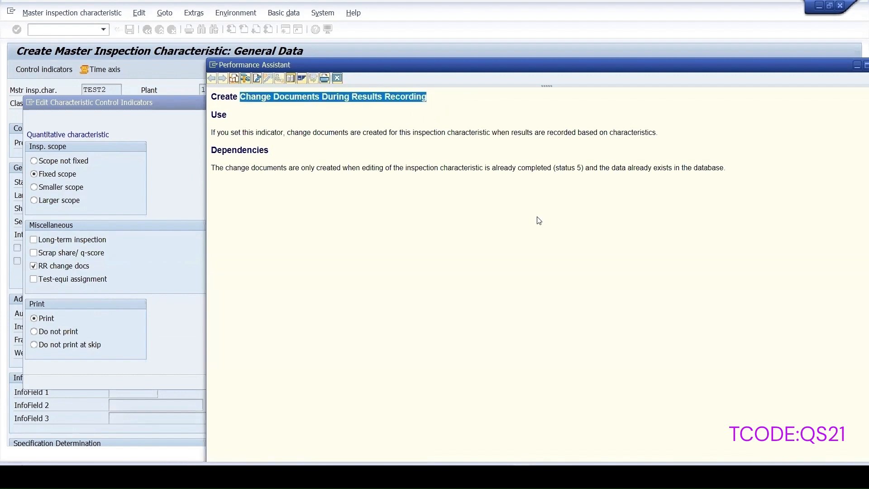
left_click(337, 79)
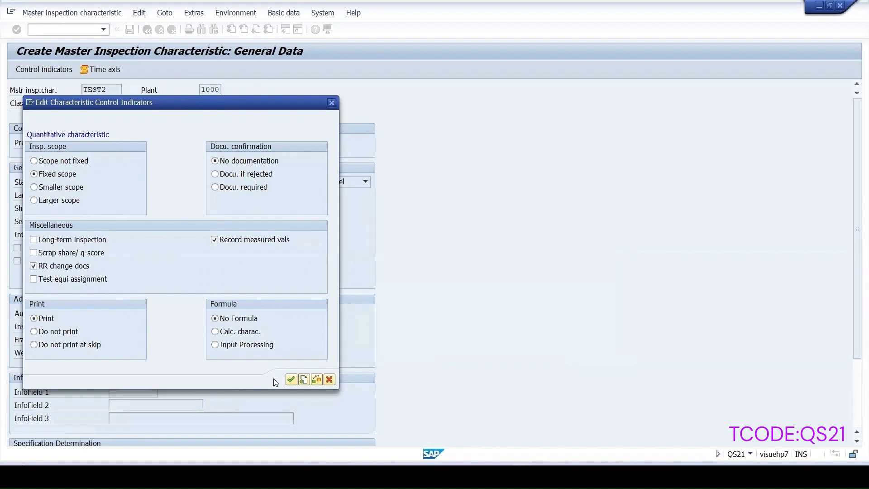
left_click(291, 379)
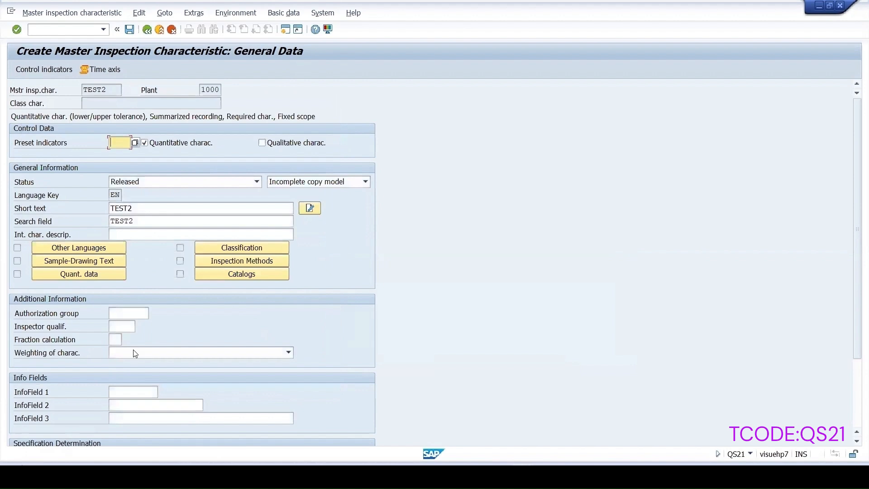
left_click(129, 30)
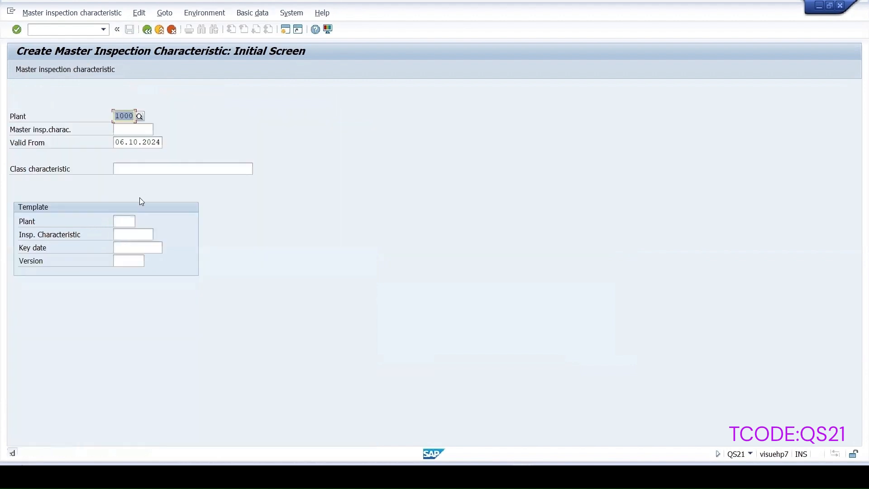
Begin creating another master inspection characteristic, Test3, for plant 1000
key("Tab")
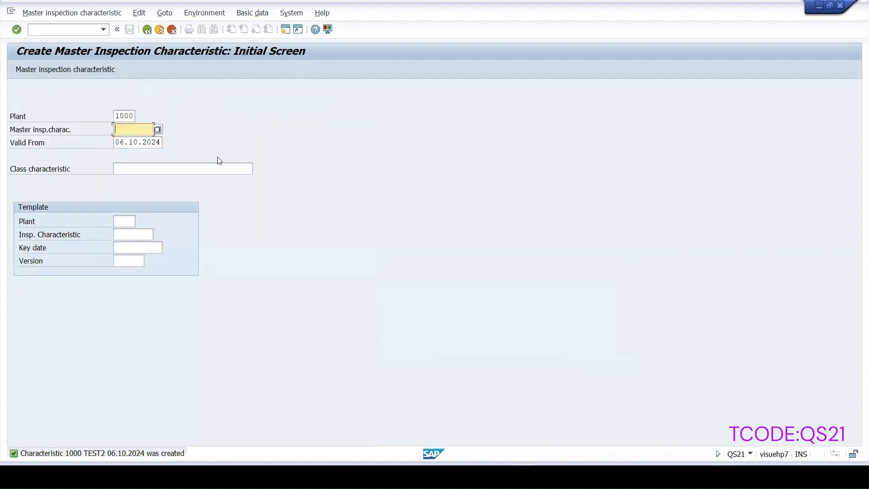
type("Tes")
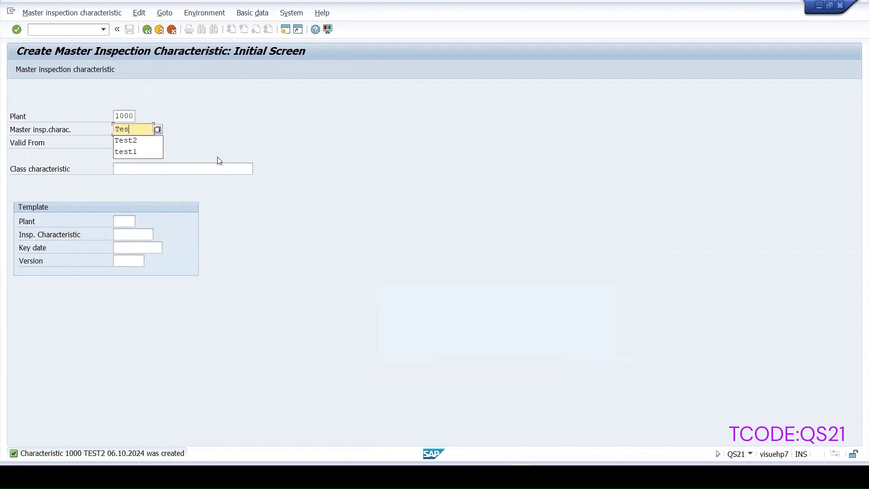
type("t3")
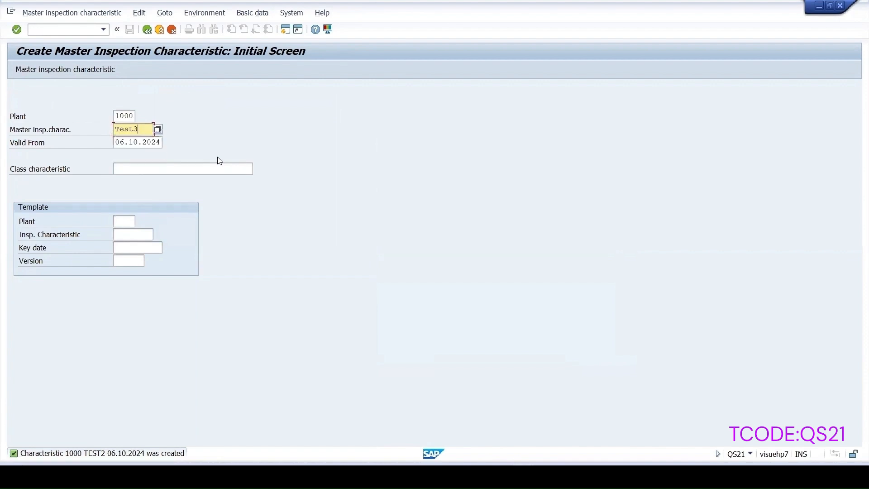
key("Return")
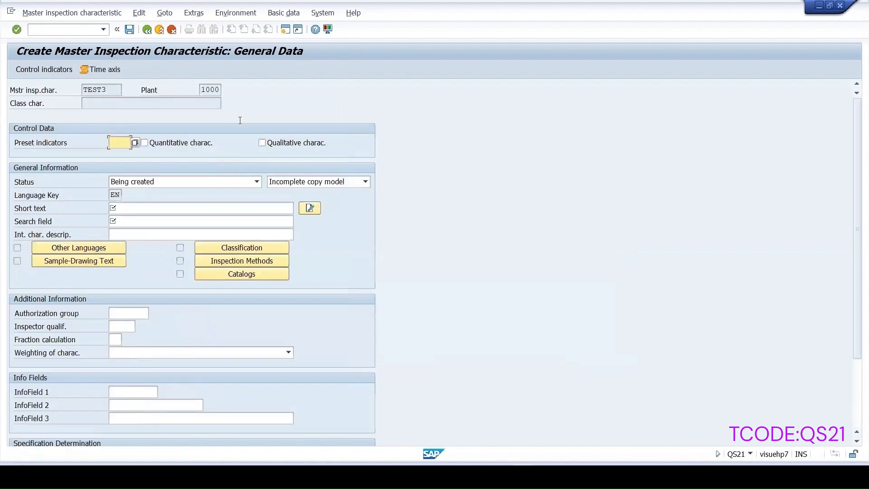
Mark TEST3 as a qualitative characteristic and set its status to Released
left_click(261, 143)
left_click(175, 181)
left_click(154, 202)
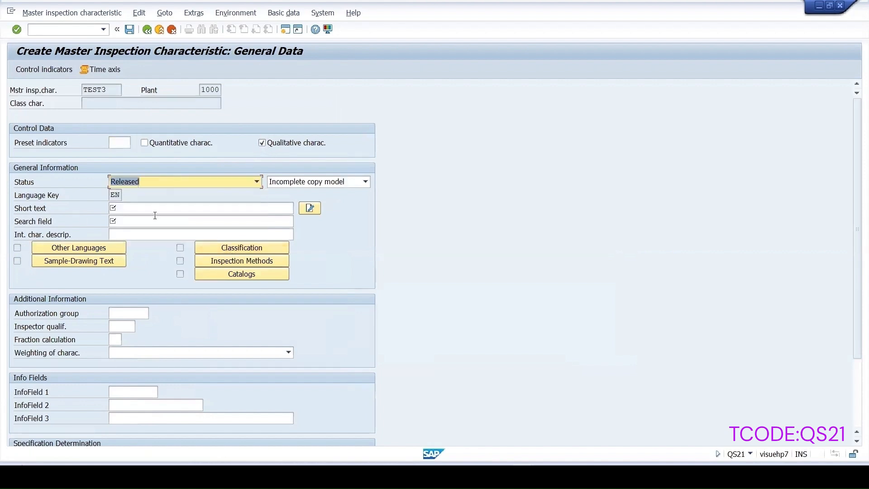
Enter TEST3 as the short text and search field of the new characteristic
left_click_drag(110, 92, 1, 76)
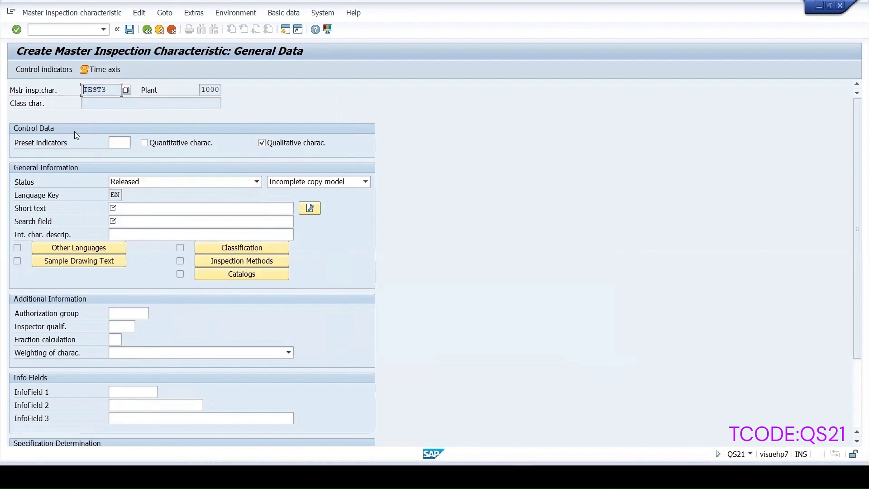
left_click(129, 210)
type("TEST3")
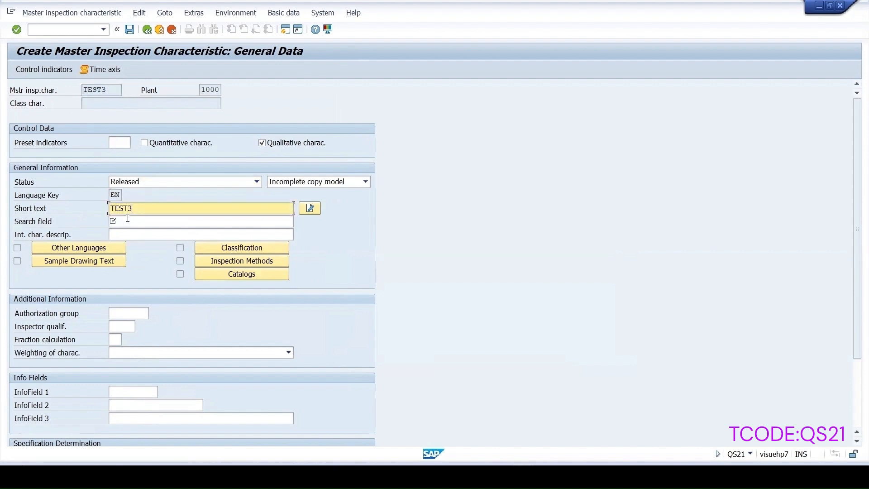
key("Return")
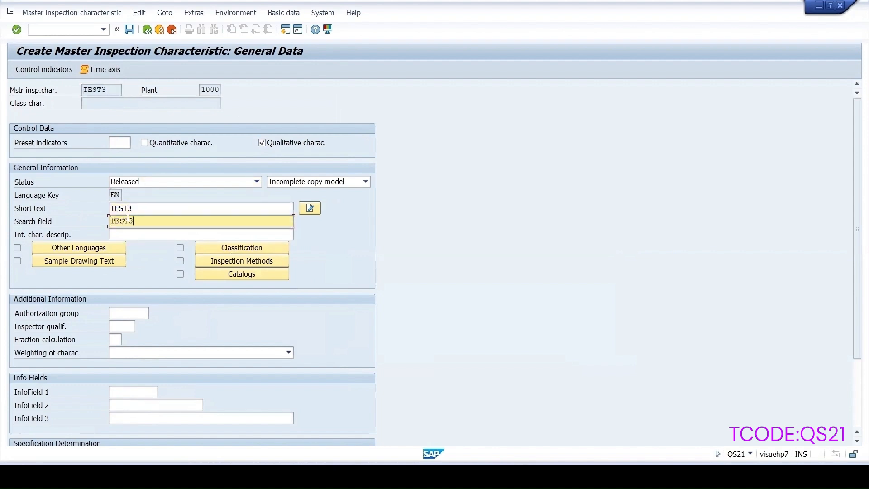
Set TEST3's control indicators to use characteristic attributes, a sampling procedure and RR change docs
left_click(44, 70)
left_click(191, 162)
left_click(45, 202)
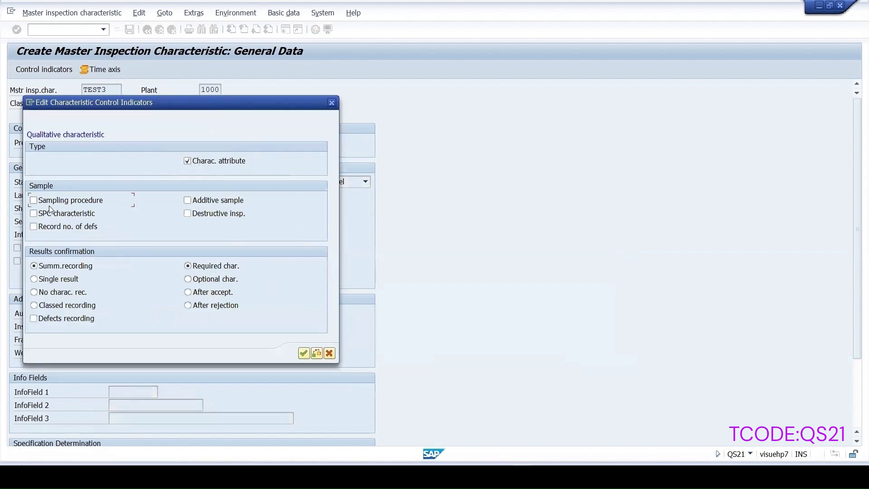
left_click(303, 353)
left_click(34, 265)
left_click(289, 381)
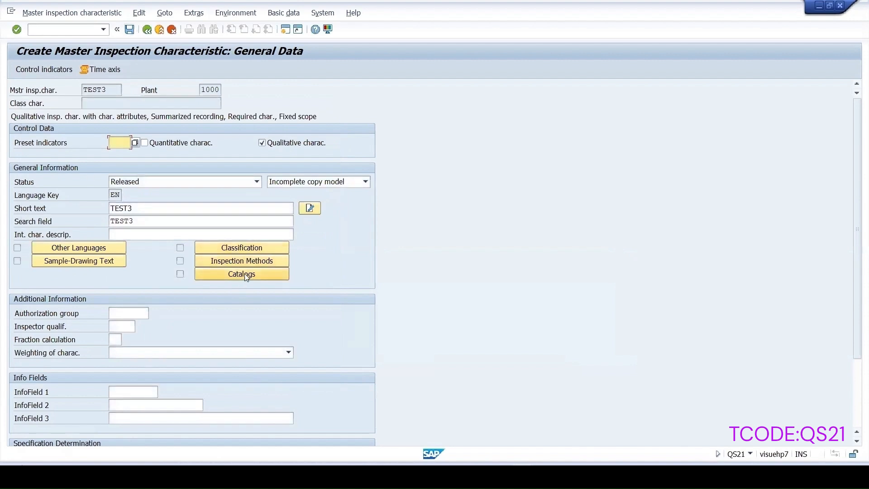
Assign the COLORNEW attribute catalog of plant 1000 to TEST3 and save the characteristic
left_click(203, 274)
left_click(157, 229)
left_click(74, 162)
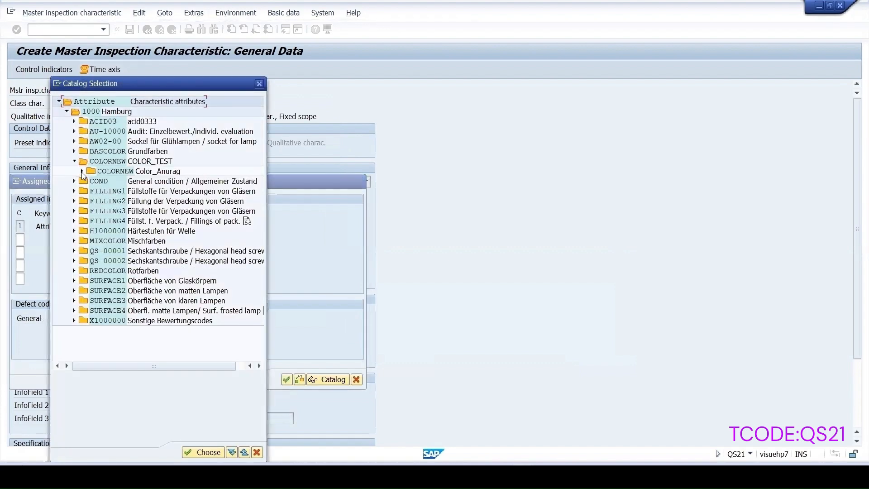
left_click(83, 172)
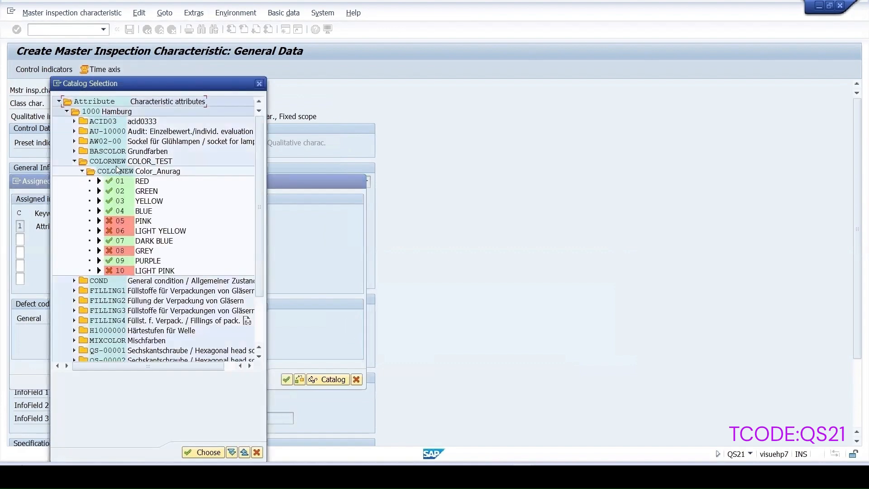
double_click(103, 161)
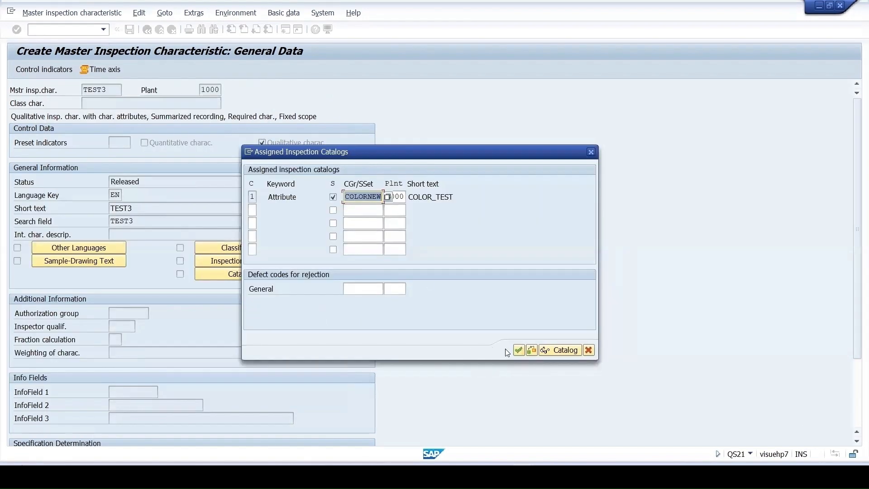
left_click(518, 350)
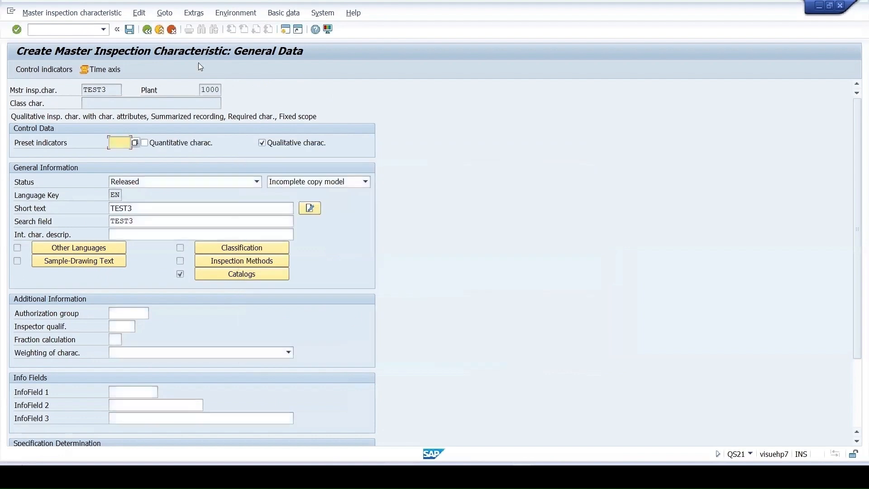
left_click(129, 30)
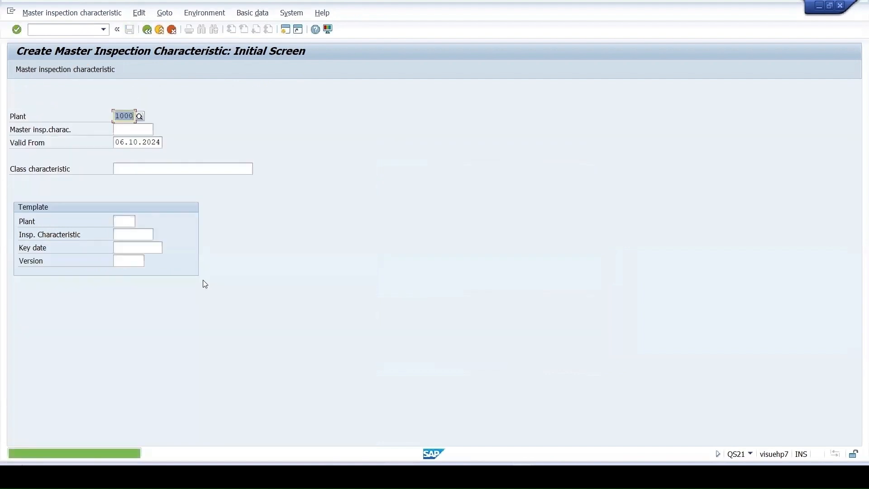
Start transaction QP01 and begin creating an inspection plan for material 100-310 in plant 1000
left_click(59, 32)
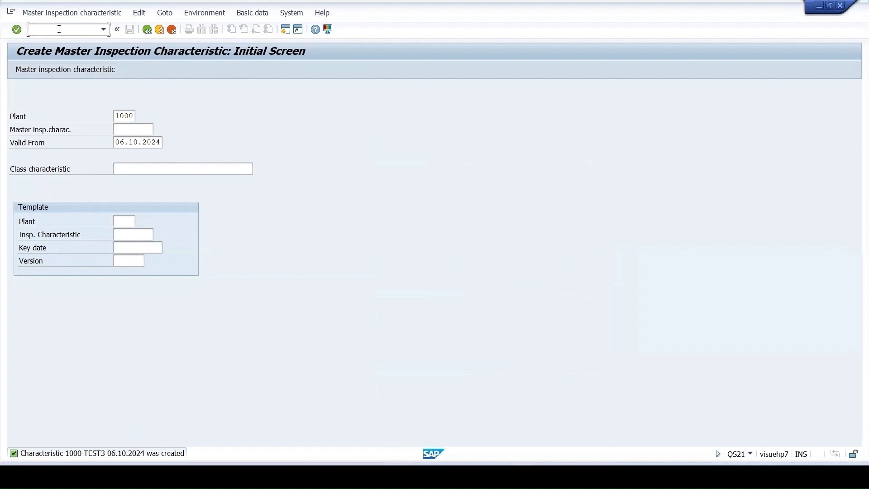
type("/nqp01")
key("Return")
key("Return")
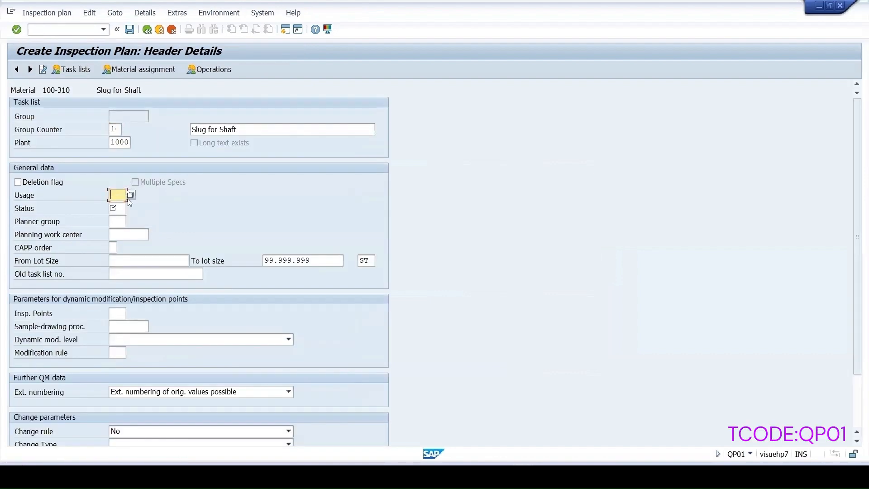
Fill in the usage of the inspection plan header and set its status to 4
type("3")
key("BackSpace")
left_click(123, 208)
type("4")
Define operation 0010 of the inspection plan with control key QM01 and the description Inspection
left_click(212, 69)
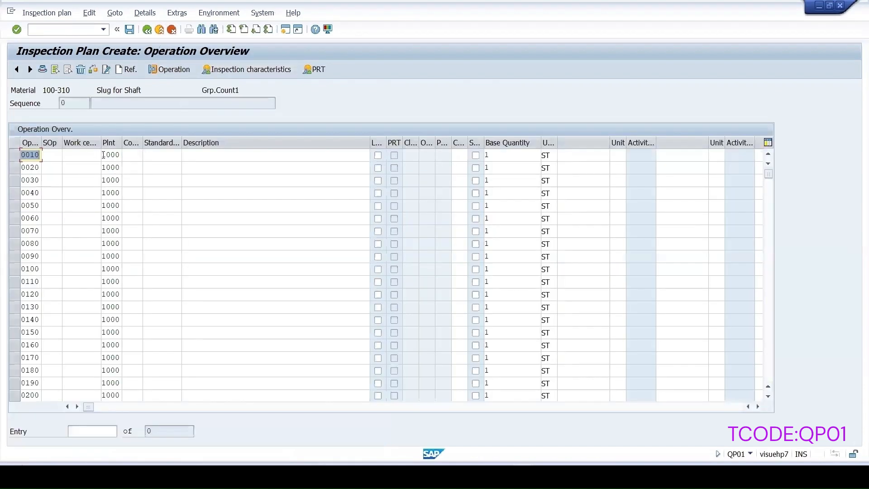
left_click(131, 155)
left_click(135, 167)
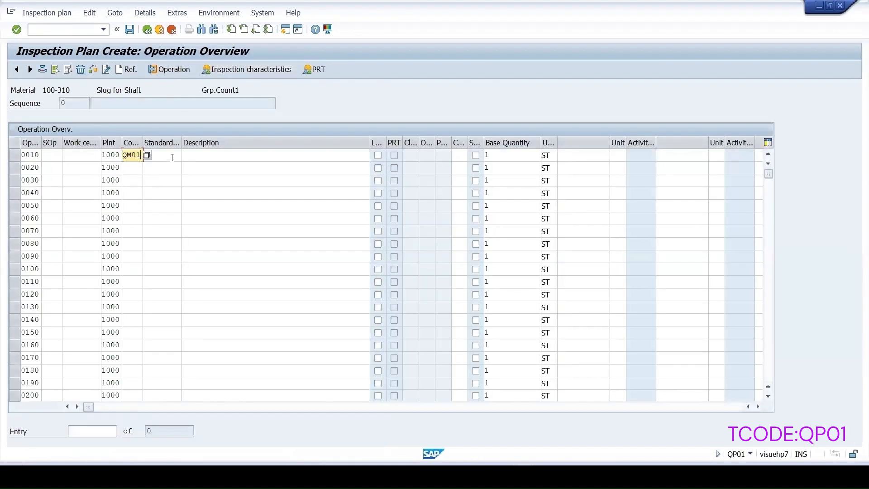
left_click(202, 155)
left_click(202, 167)
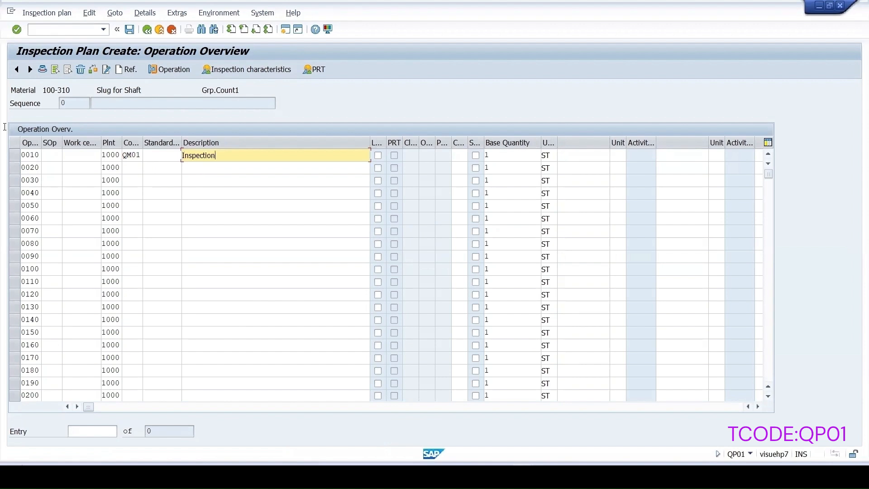
Assign master inspection characteristic TEST2 as characteristic 10 of operation 0010
left_click(14, 154)
left_click(244, 71)
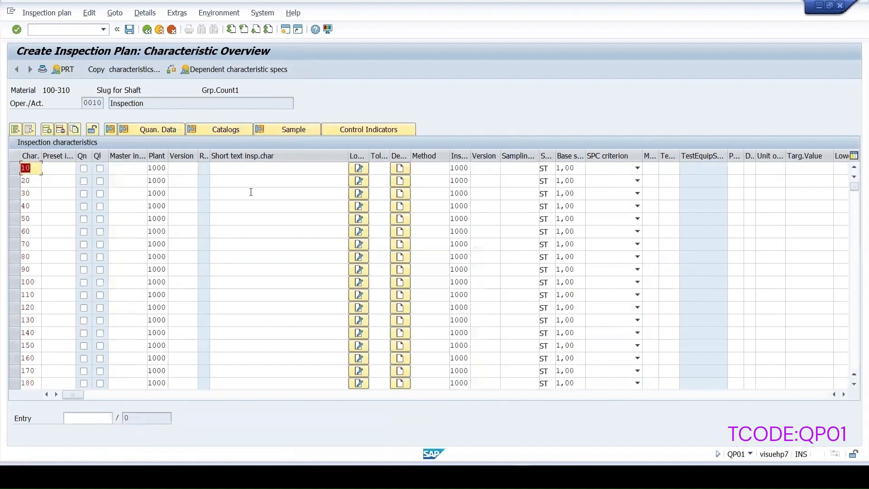
left_click(129, 169)
type("t")
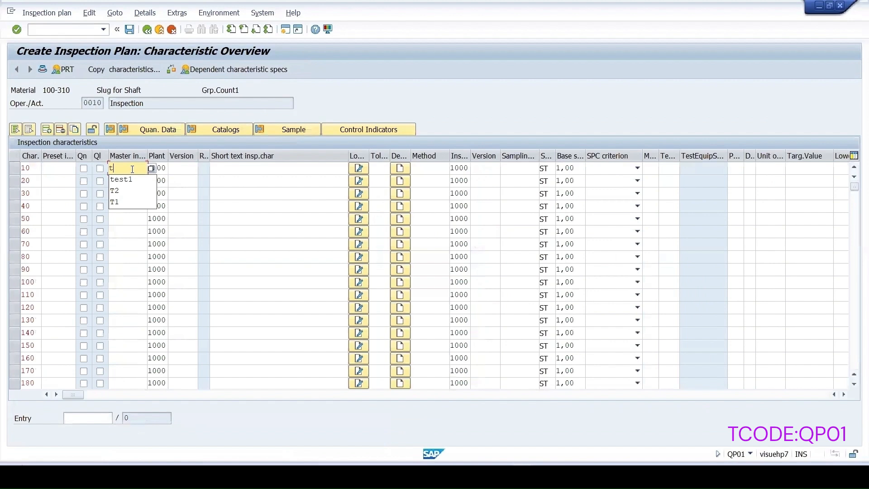
type("est2")
key("Return")
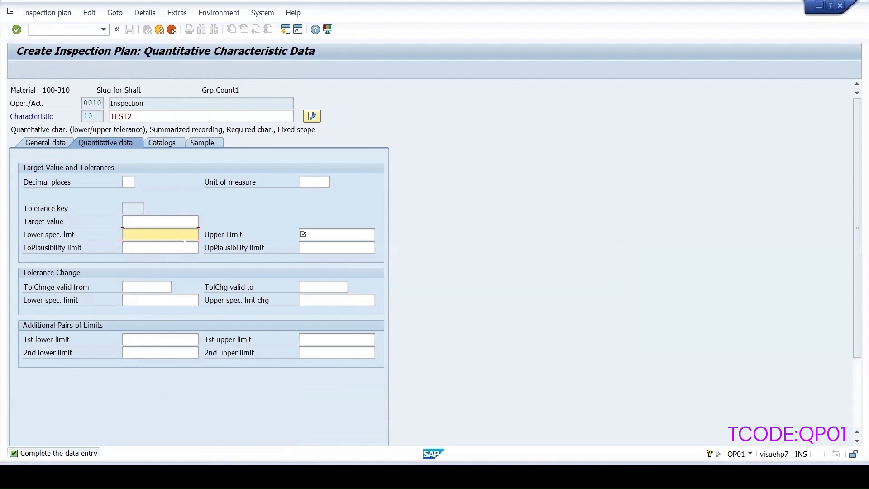
Set TEST2's lower specification limit to 10 and its upper limit to 20
type("10")
left_click(303, 234)
type("20")
key("Return")
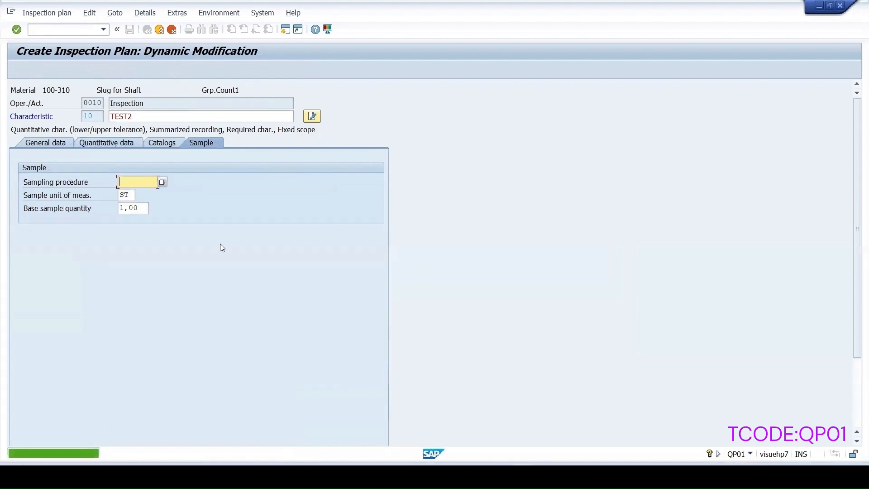
Choose the sampling procedure FIX_ANU for TEST2 and confirm the sample data
left_click(162, 179)
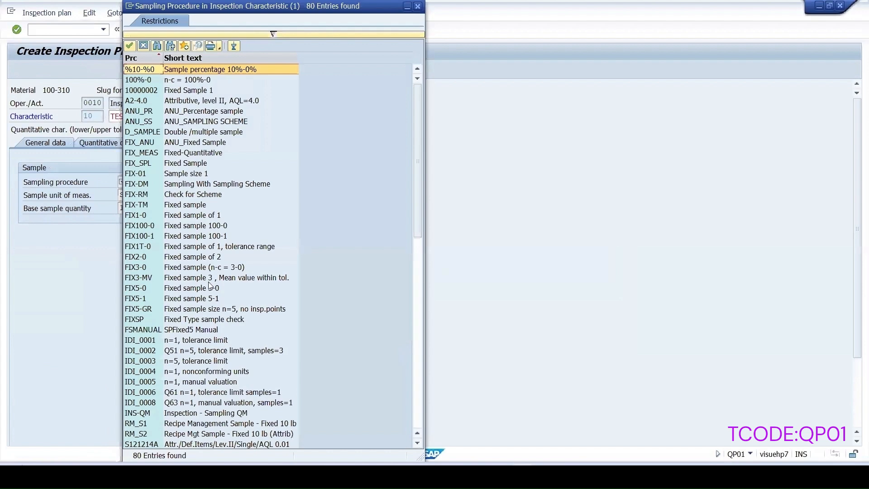
double_click(183, 143)
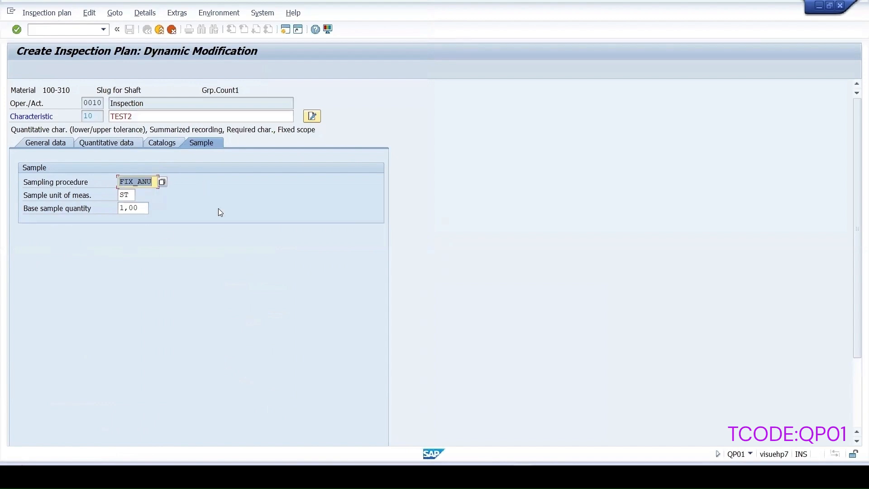
key("Return")
Assign master inspection characteristic TEST3 as characteristic 20 of operation 0010
left_click(119, 178)
type("te")
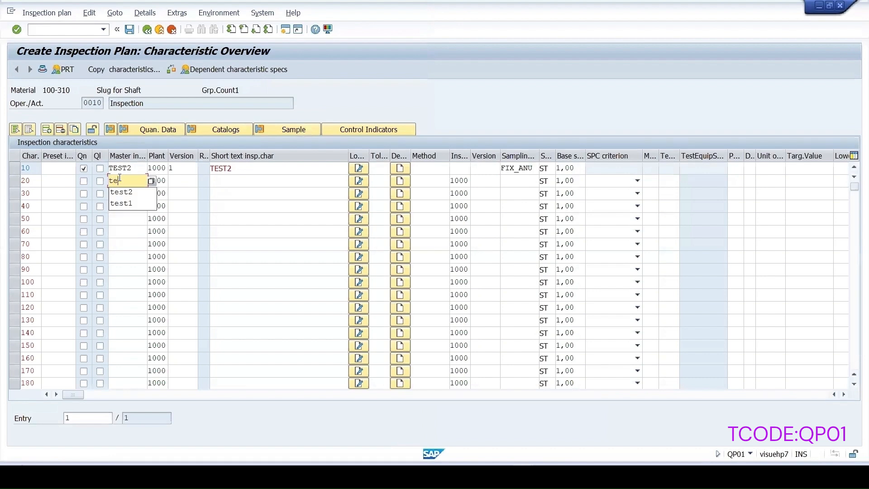
type("st3")
key("Return")
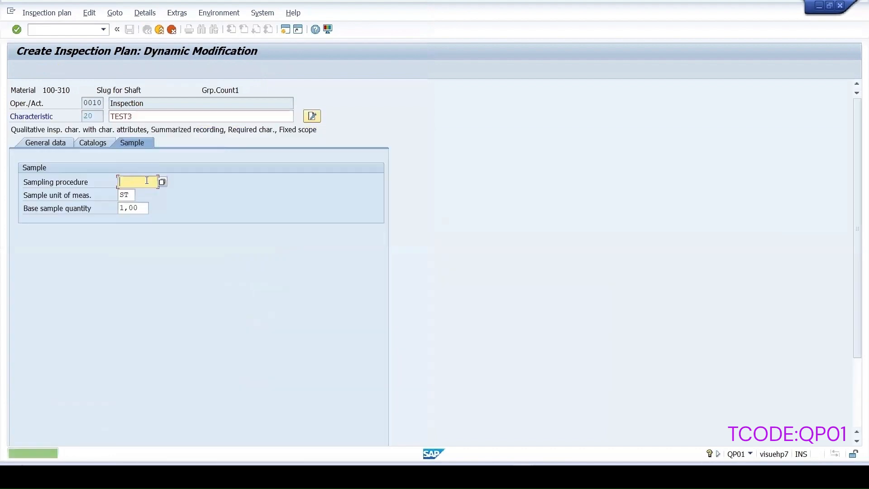
Choose the sampling procedure FIX-01 for characteristic TEST3 and confirm the sample data
key("F4")
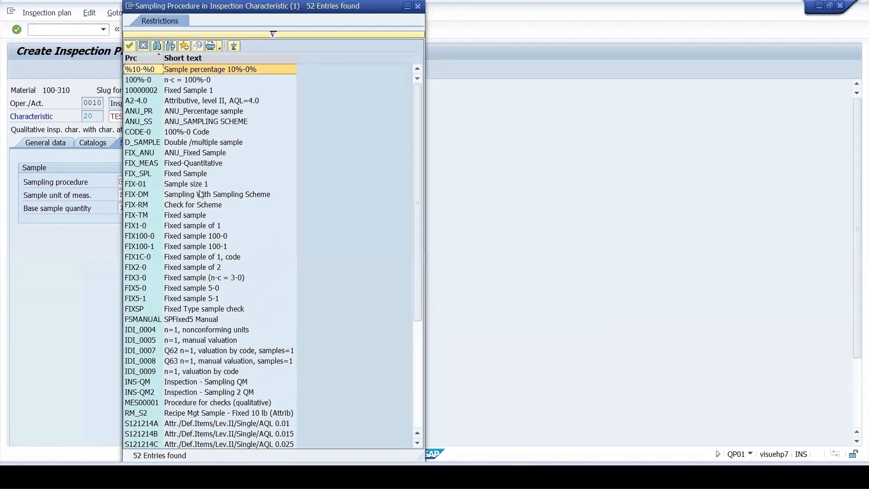
double_click(174, 184)
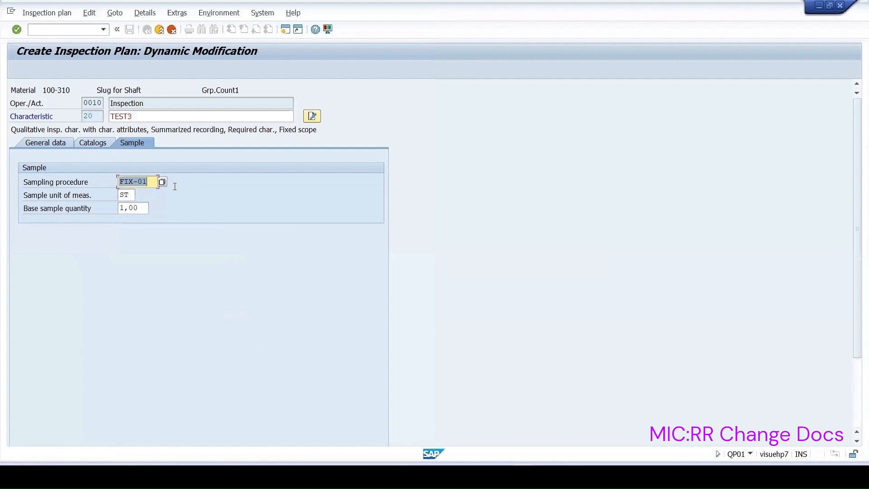
key("Return")
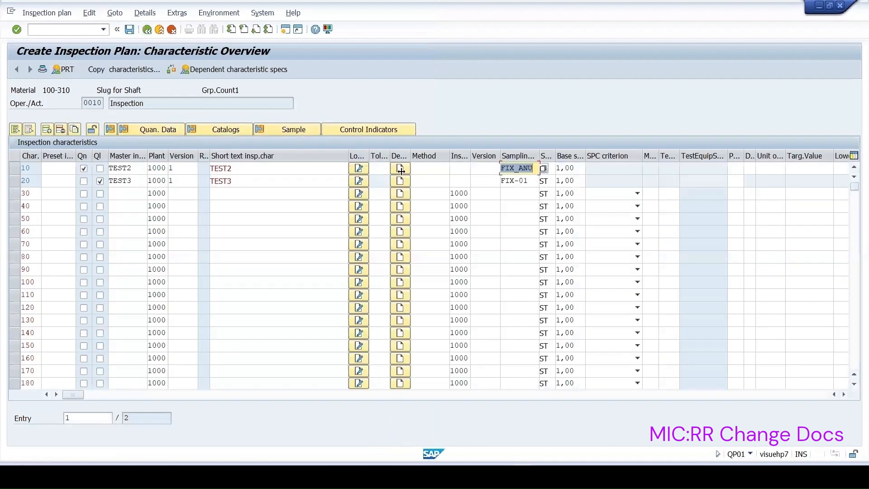
Review the control indicators of characteristic TEST2, including the RR change docs setting
left_click(17, 170)
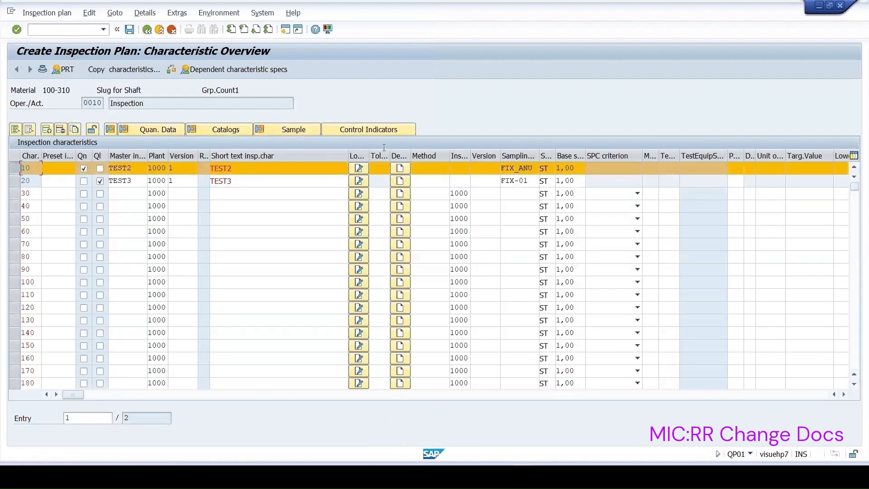
left_click(360, 129)
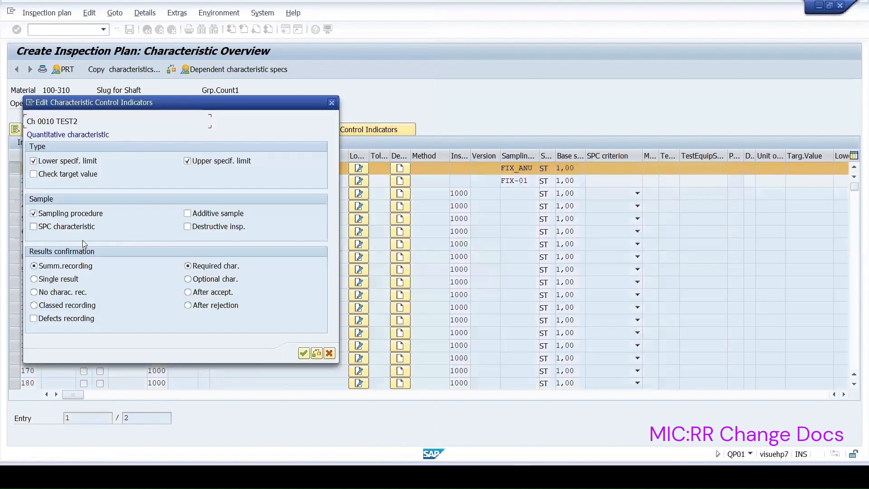
left_click(302, 355)
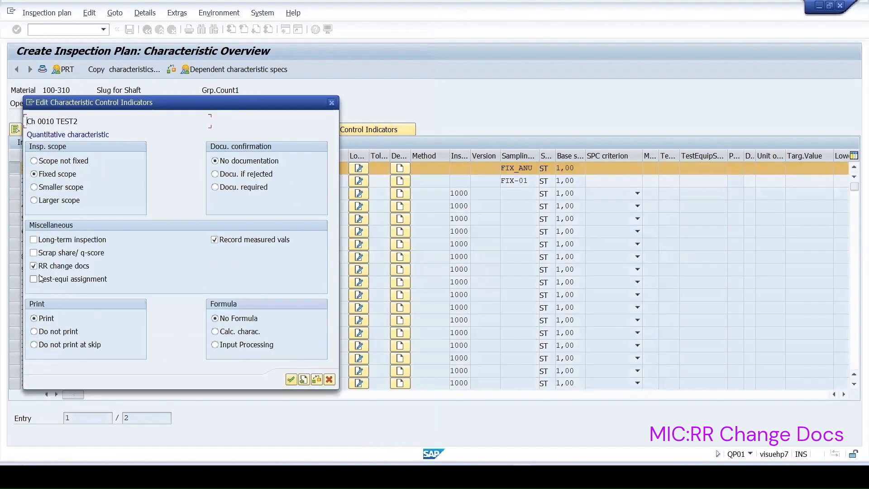
left_click(291, 379)
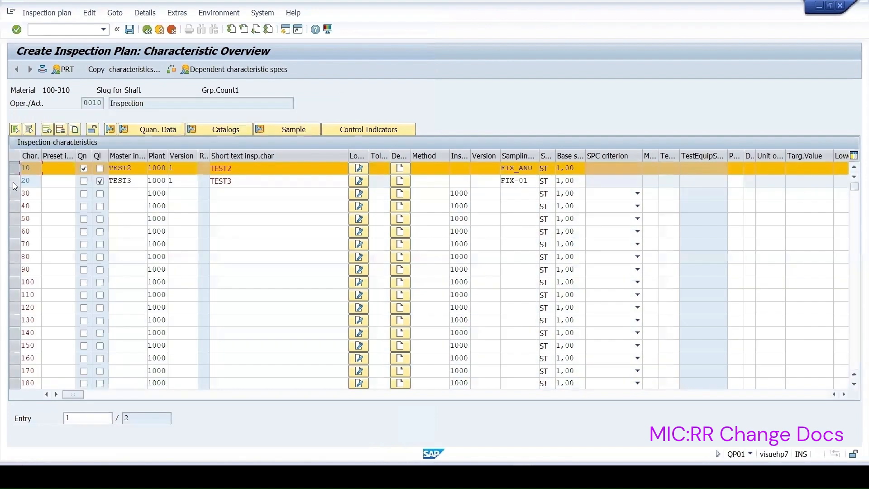
Check the control indicators of characteristic TEST3 and save the inspection plan
left_click(14, 180)
left_click(21, 167)
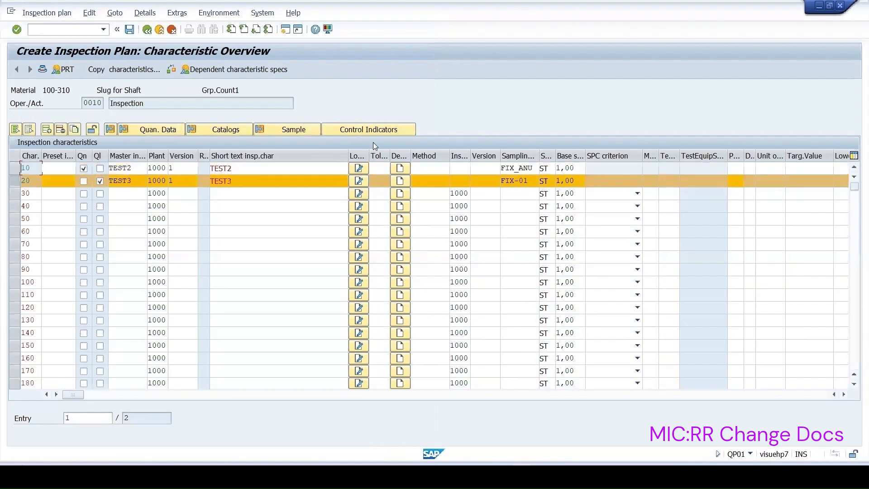
left_click(372, 127)
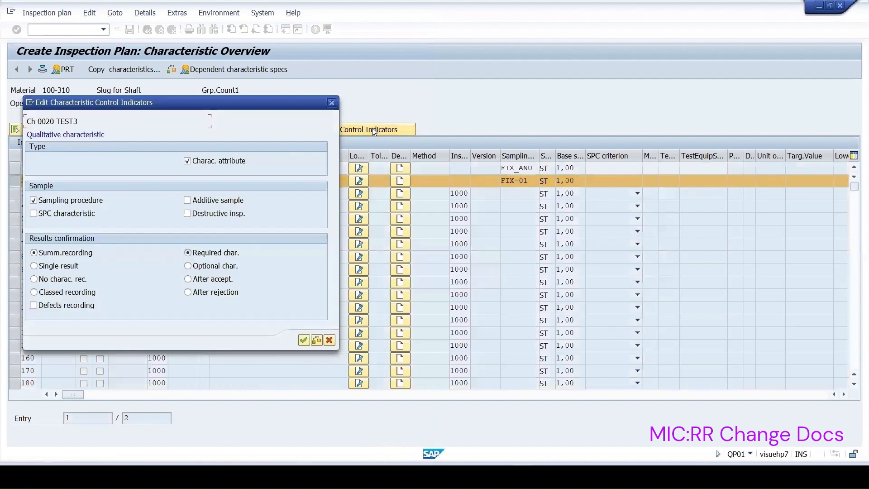
left_click(303, 340)
left_click(332, 103)
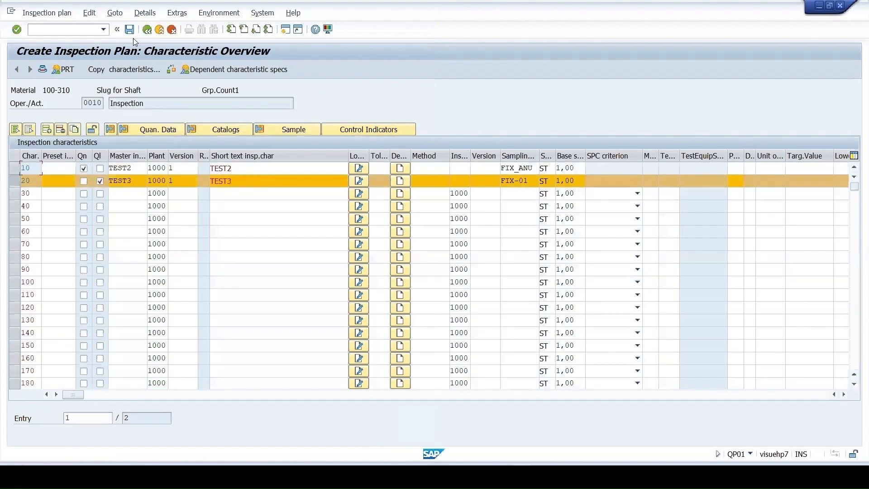
left_click(129, 29)
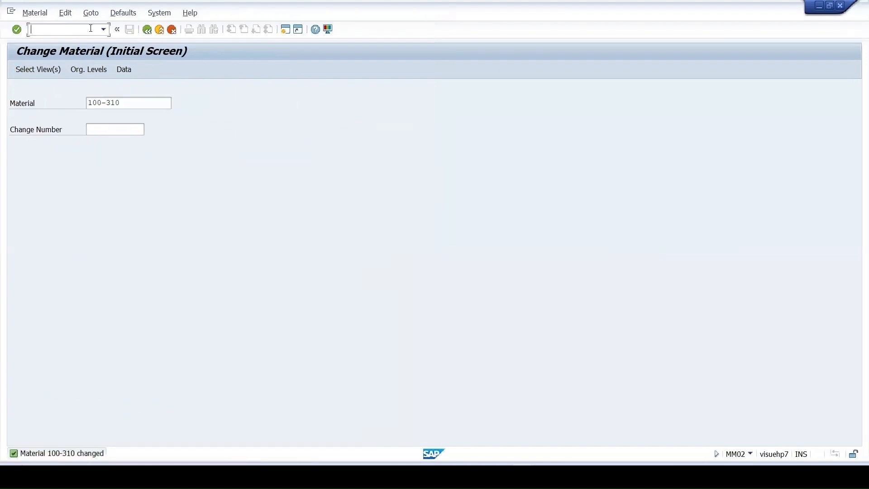
Start a manual inspection lot in transaction QA01 for material 100-310 with lot origin 89 and a lot quantity of 12
type("/nqa01")
key("Return")
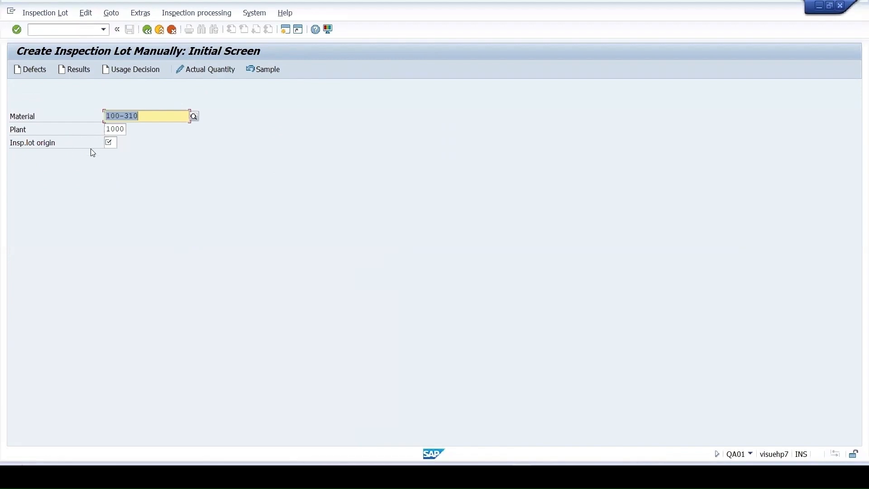
left_click(112, 143)
type("89")
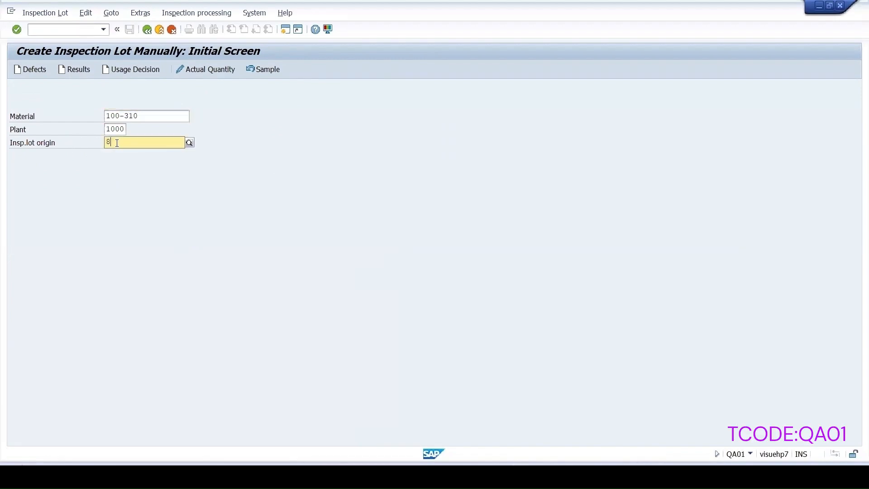
key("Return")
type("12")
key("Return")
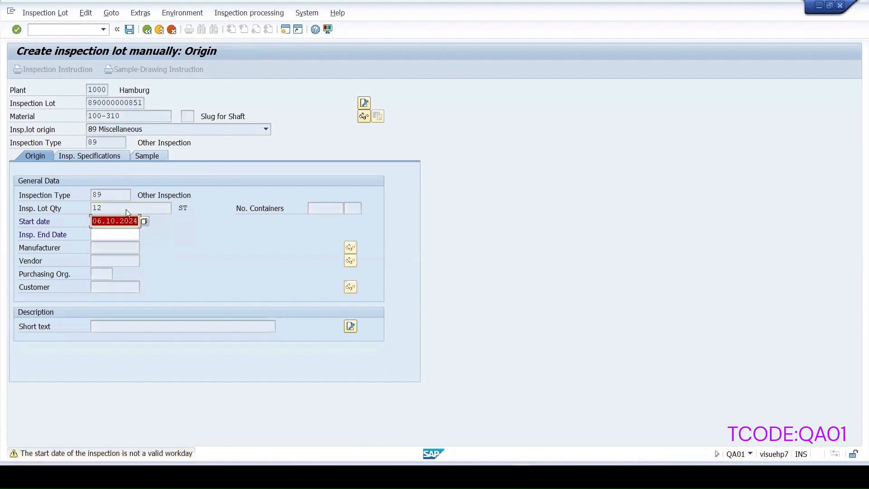
key("Return")
Set the specification usage to 5 and assign the material's inspection plan to the lot
left_click(311, 326)
left_click(278, 247)
type("5")
left_click(91, 274)
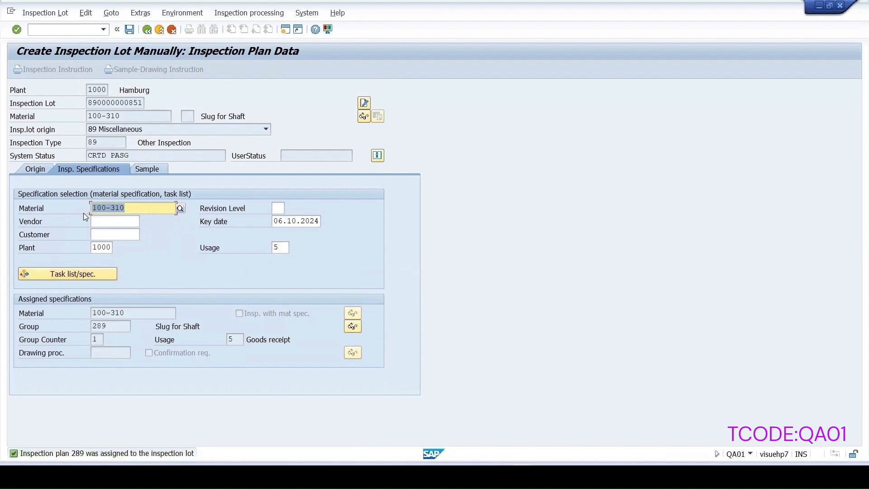
Calculate the sample size for the inspection lot and save the lot
left_click(151, 171)
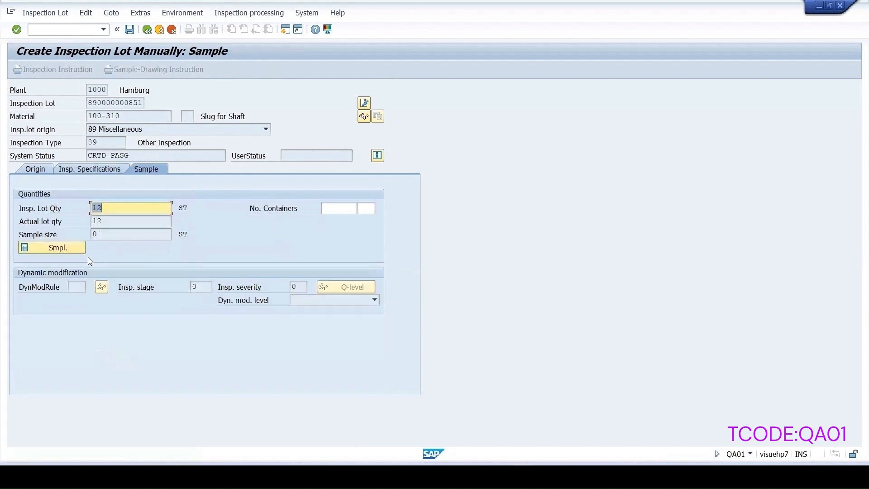
left_click(75, 247)
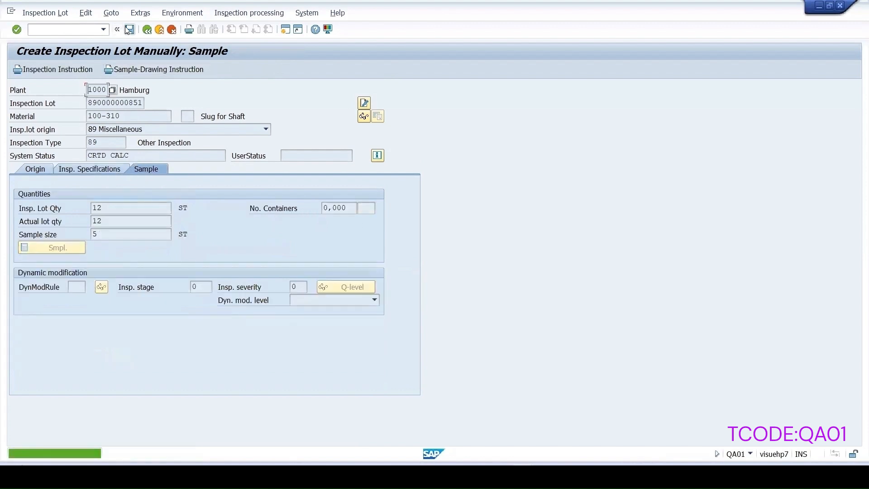
left_click(129, 30)
Record the results 10 for TEST2 and 01 RED for TEST3 in operation 0010, valuate them and save
left_click(75, 69)
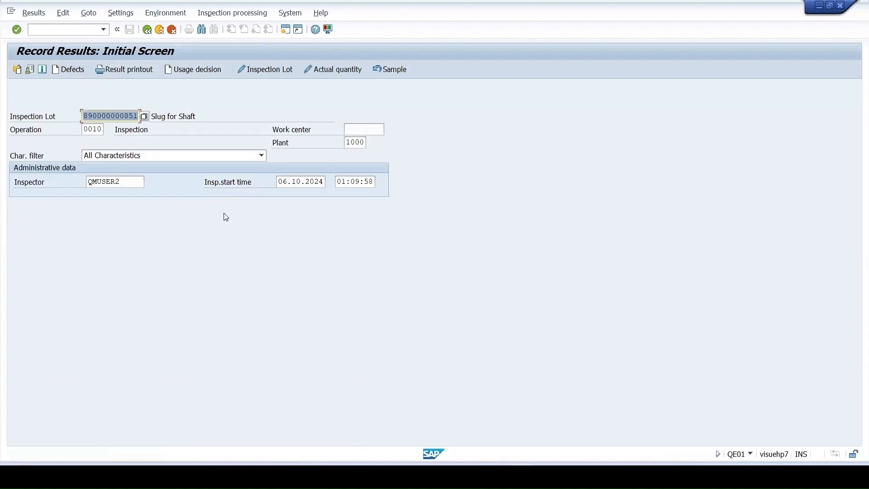
key("Return")
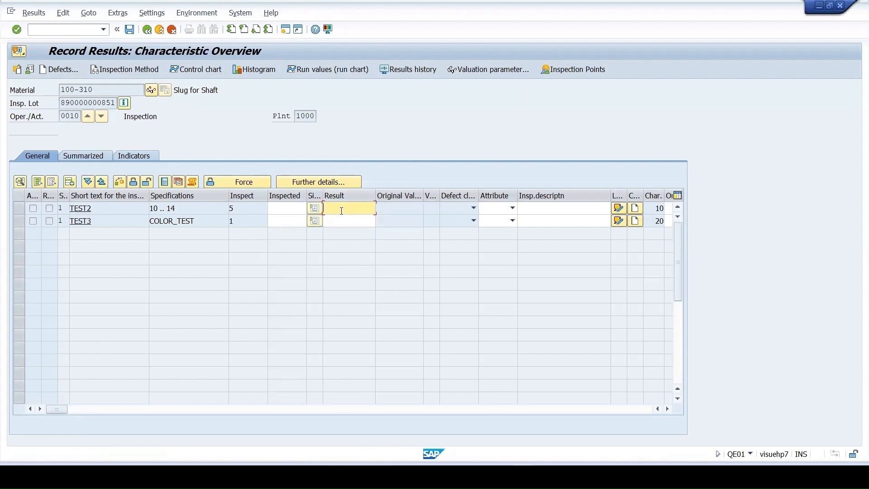
type("10")
left_click(328, 225)
left_click(382, 220)
double_click(154, 173)
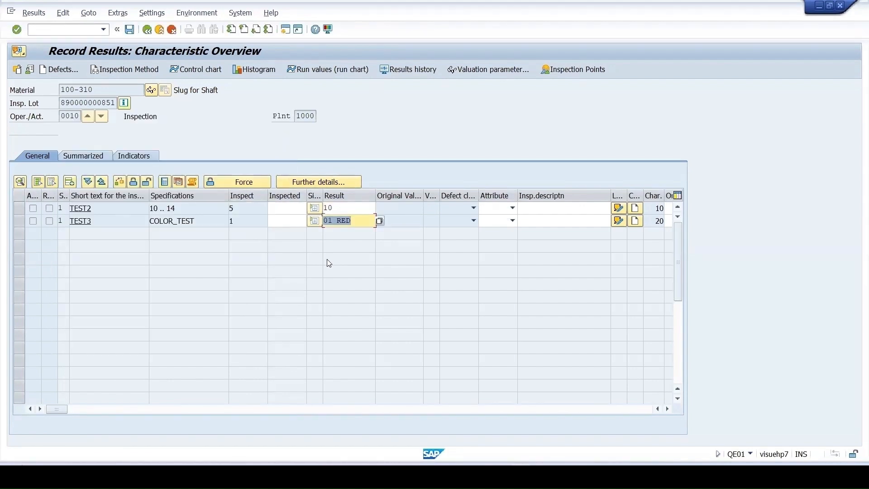
key("Return")
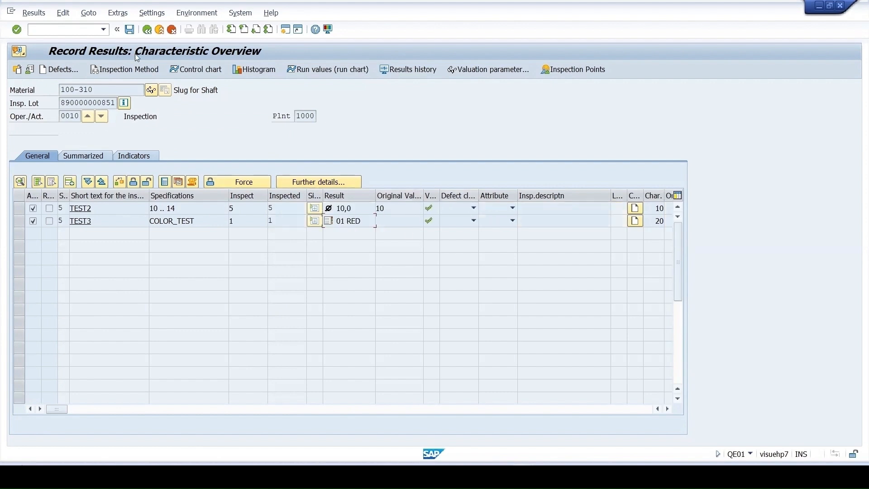
left_click(129, 30)
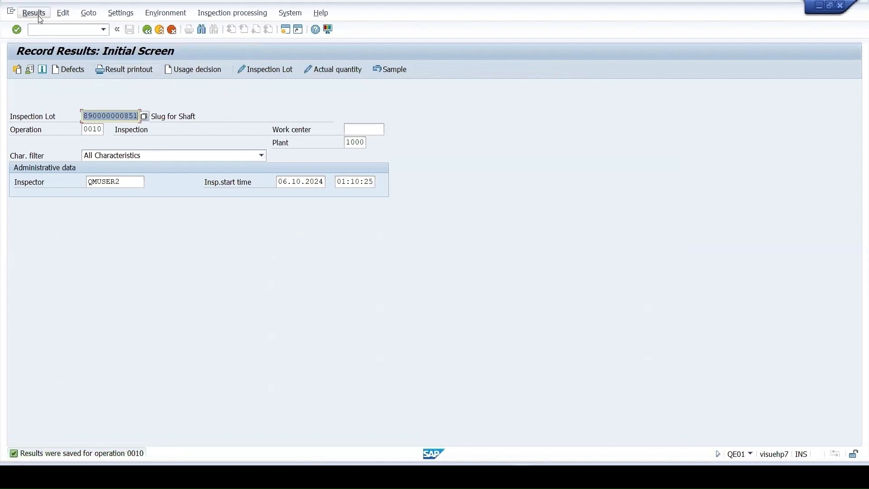
Reopen the recorded results of operation 0010 and set both TEST2 and TEST3 back to processing
left_click(49, 31)
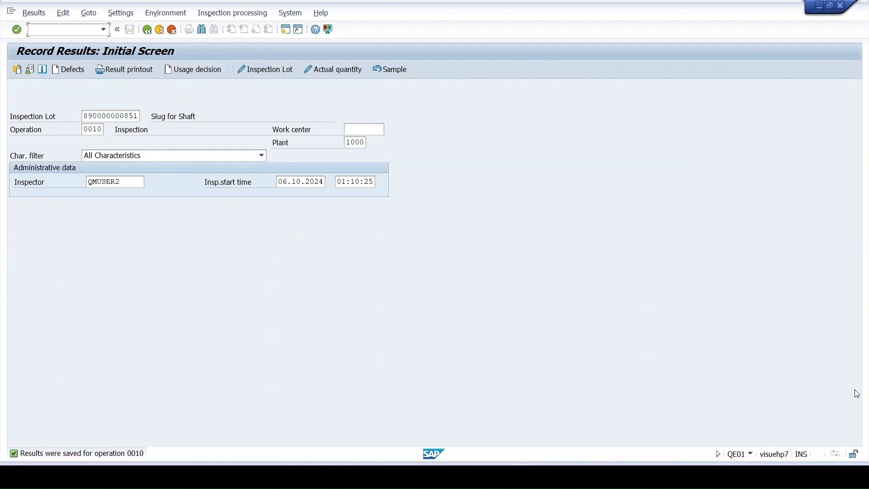
key("Return")
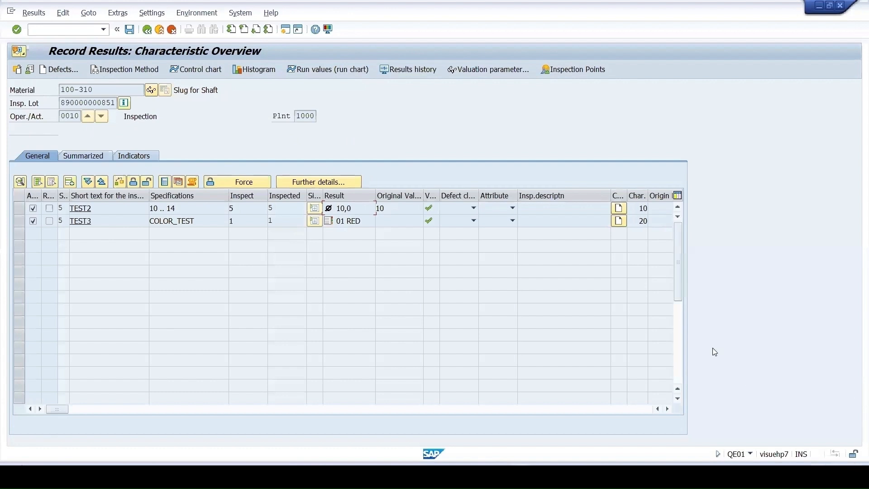
left_click(18, 208)
left_click(18, 220, "shift")
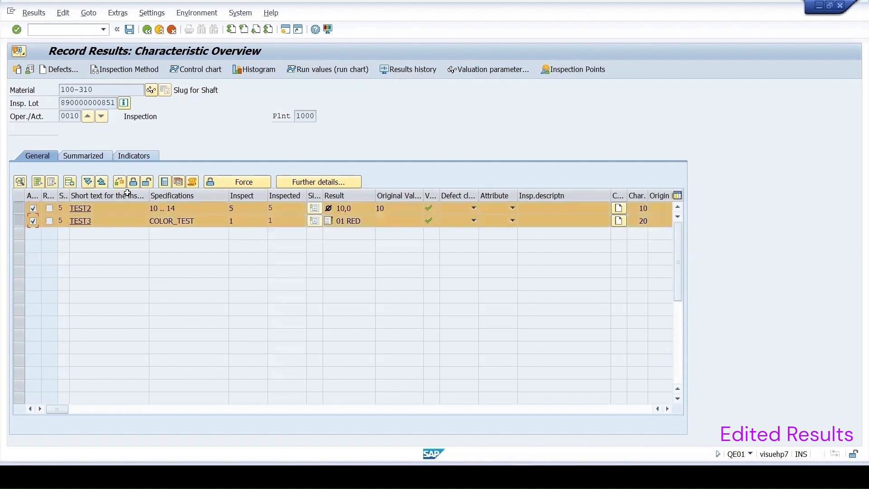
left_click(146, 182)
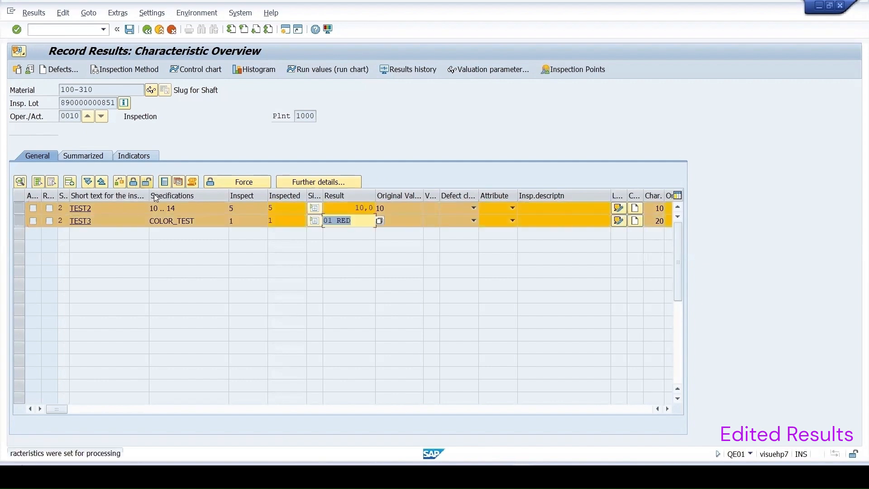
Change TEST2's result to 14,0 and TEST3's result to 04 BLUE, and save the edited results
left_click(362, 209)
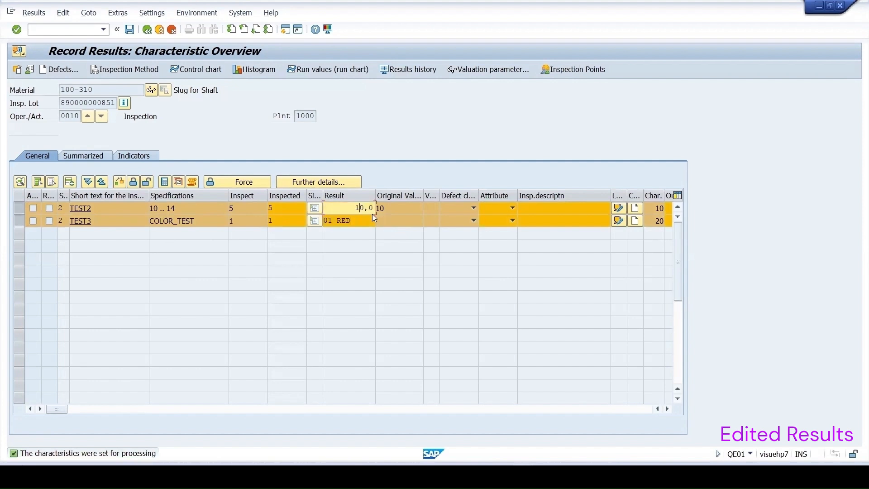
type("4")
left_click(344, 221)
left_click(379, 221)
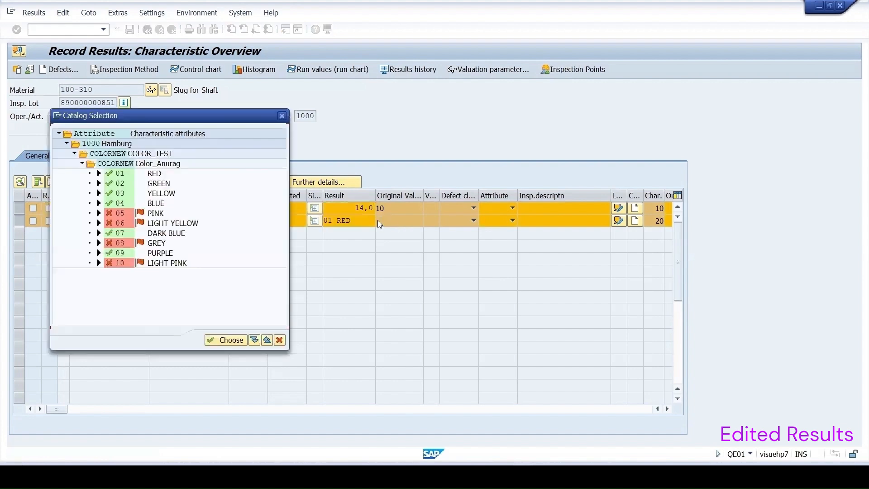
double_click(120, 202)
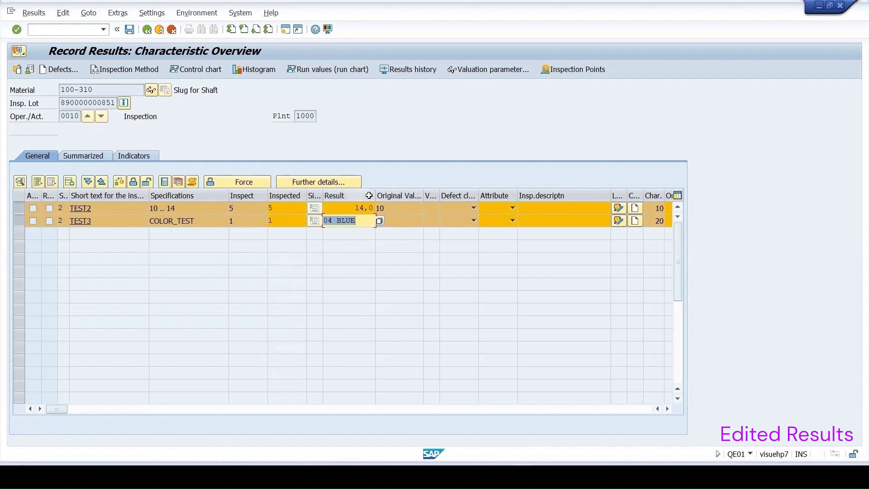
key("Return")
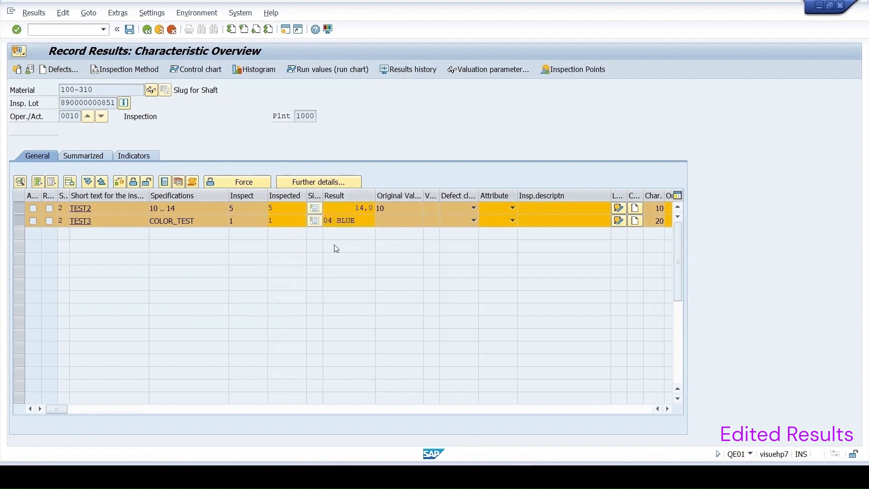
left_click(129, 30)
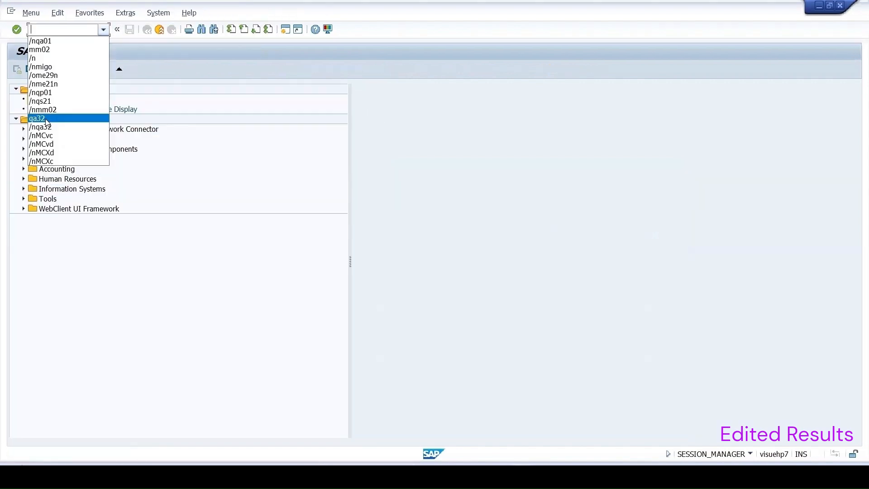
Run transaction QA32 to list plant 1000 inspection lots without a usage decision
left_click(46, 120)
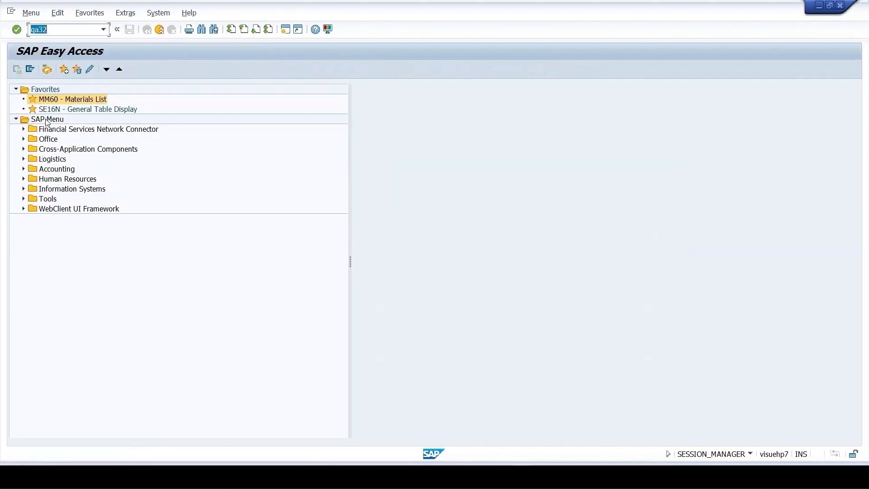
key("Return")
left_click(20, 70)
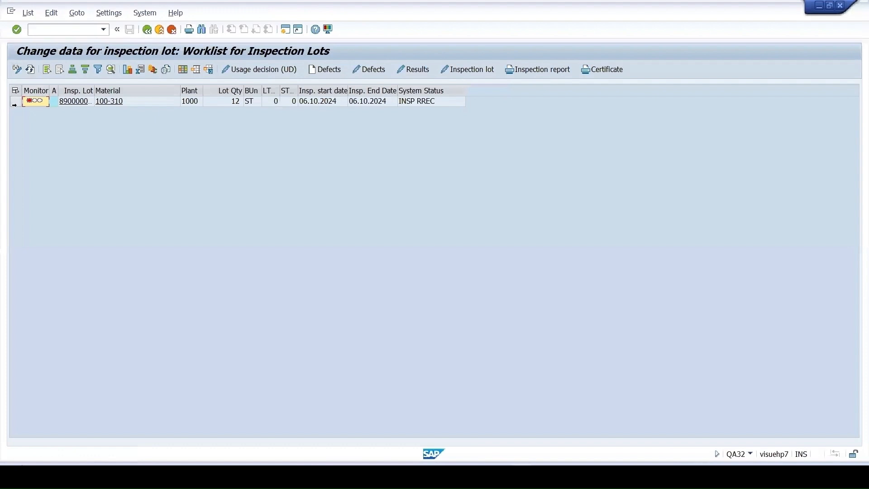
Record the usage decision Accept (code A, group 0101) for the 100-310 inspection lot and save it
left_click(368, 101)
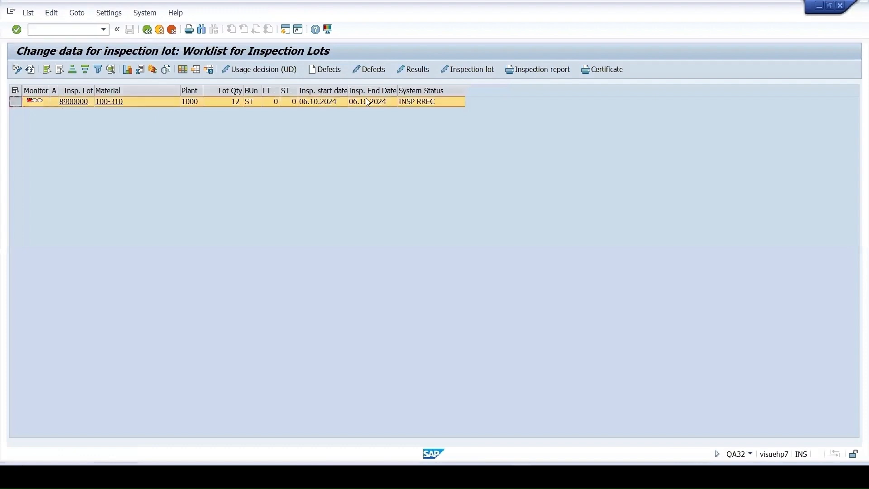
left_click(261, 69)
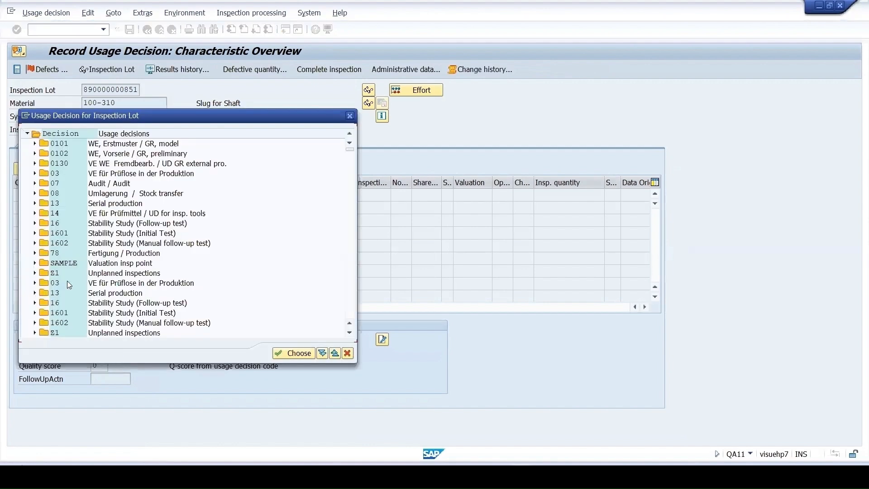
left_click(35, 144)
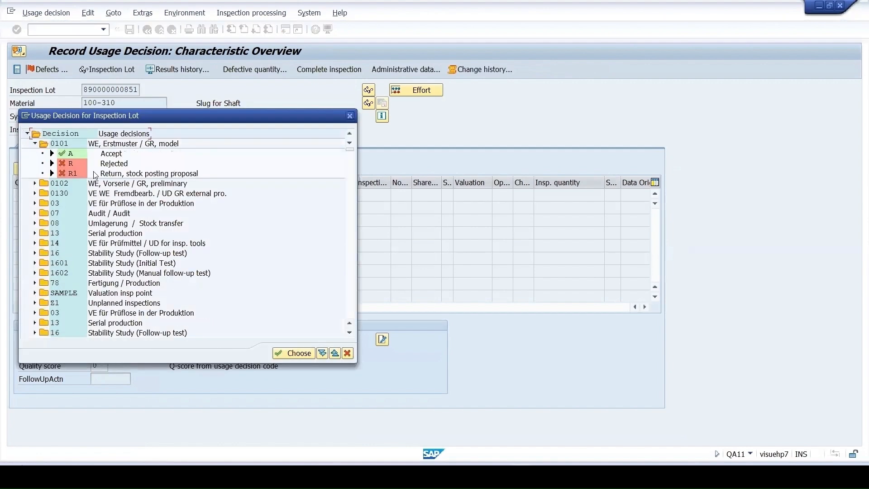
double_click(112, 153)
left_click(129, 30)
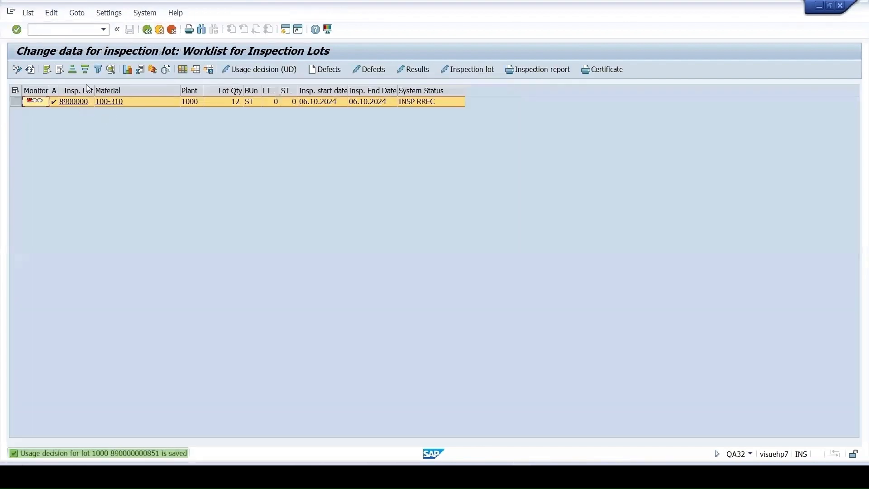
Refresh the worklist and rerun the QA32 selection for all inspection lots, regardless of usage decision
left_click(30, 70)
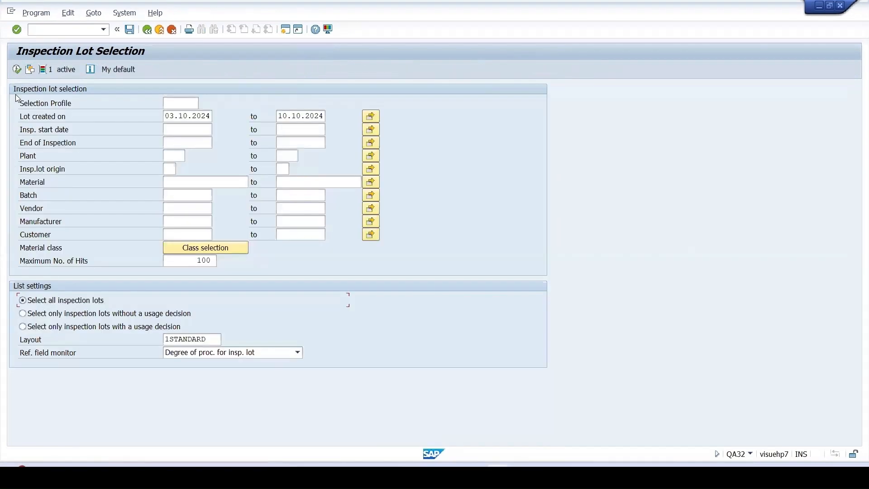
left_click(18, 71)
left_click(17, 70)
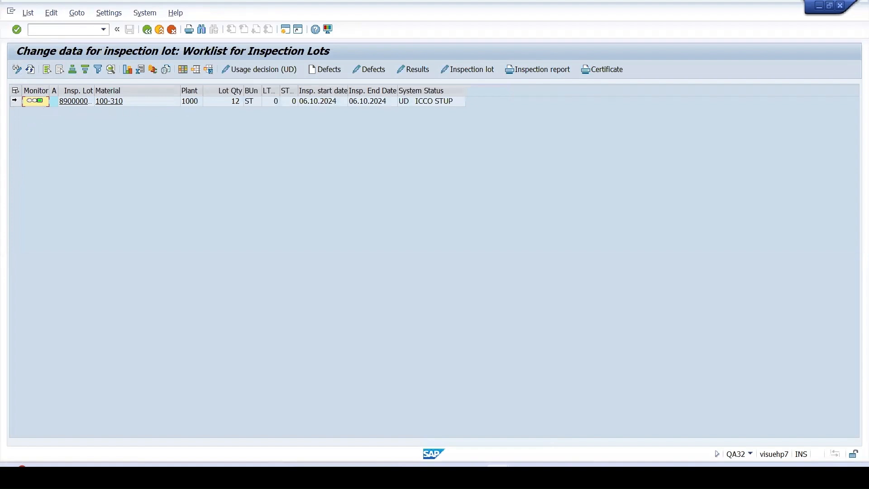
Switch the worklist to display mode and view the recorded results of the 100-310 lot
left_click(15, 103)
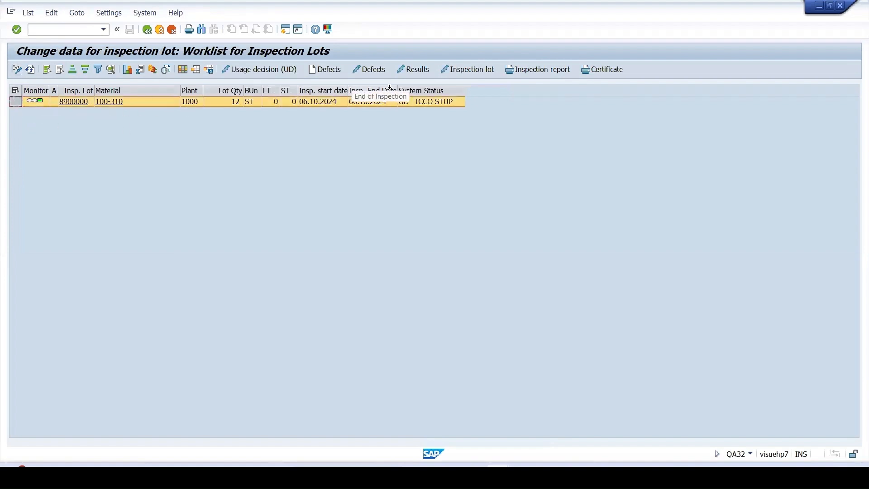
left_click(18, 70)
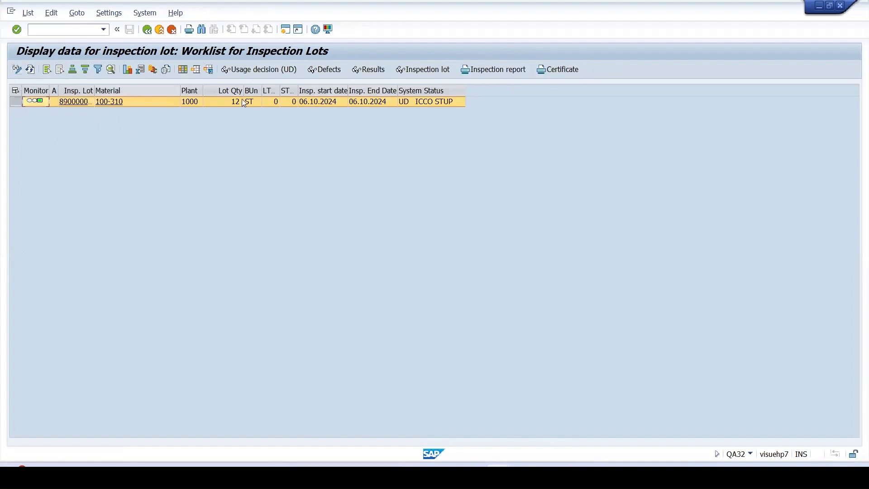
left_click(372, 70)
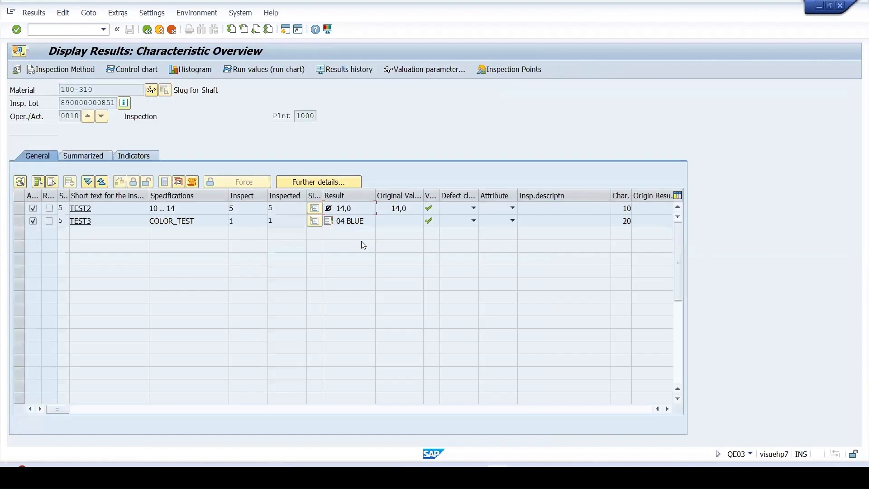
View the change history of characteristic TEST2 and examine the details of its change entry dated 06.10.2024
left_click(17, 208)
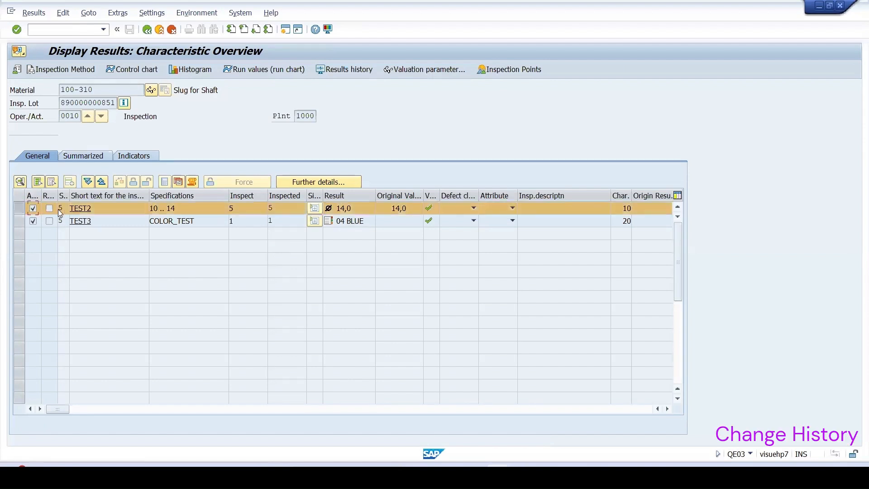
left_click(188, 182)
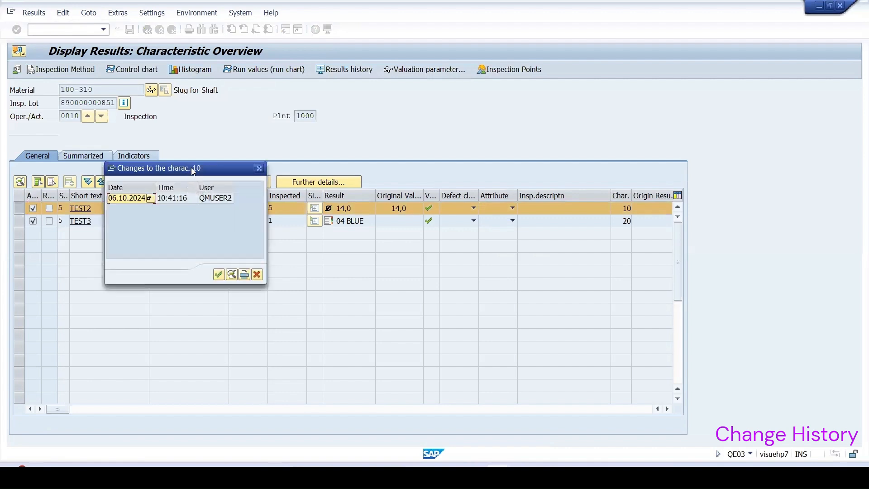
left_click_drag(191, 168, 423, 220)
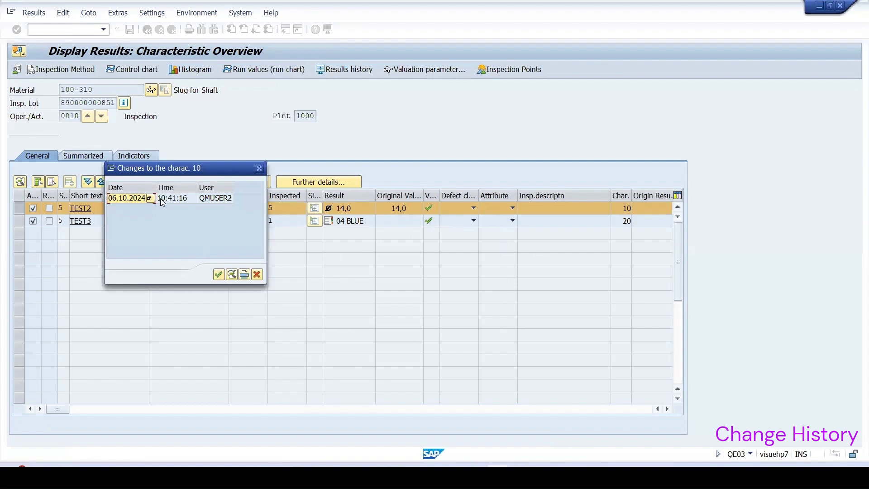
double_click(162, 199)
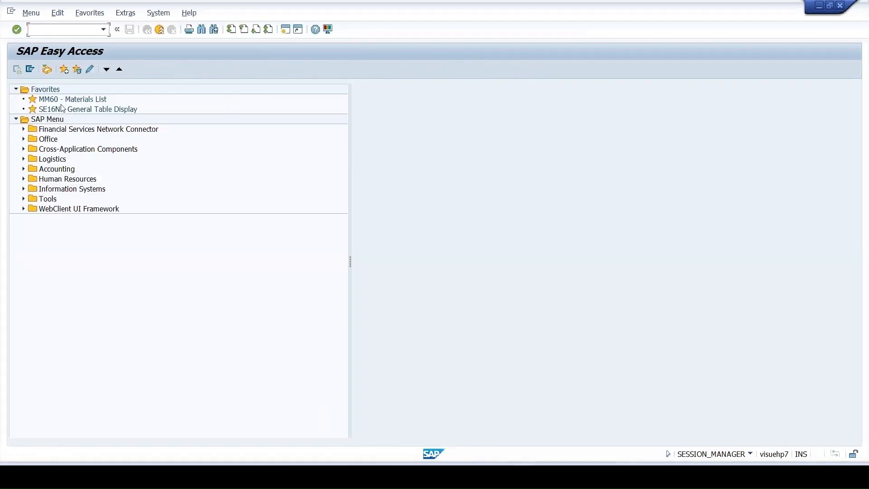
Start transaction SE16N and load the selection fields of table QAMR
left_click(60, 109)
double_click(60, 109)
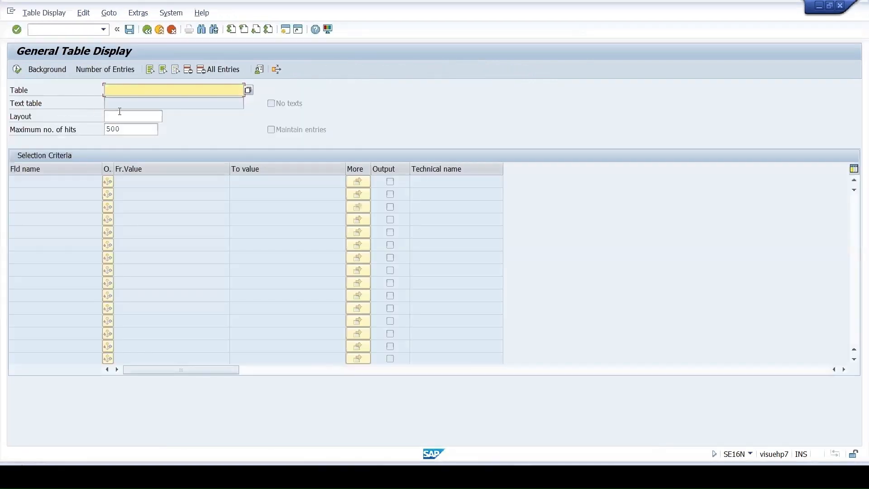
type("QAMR")
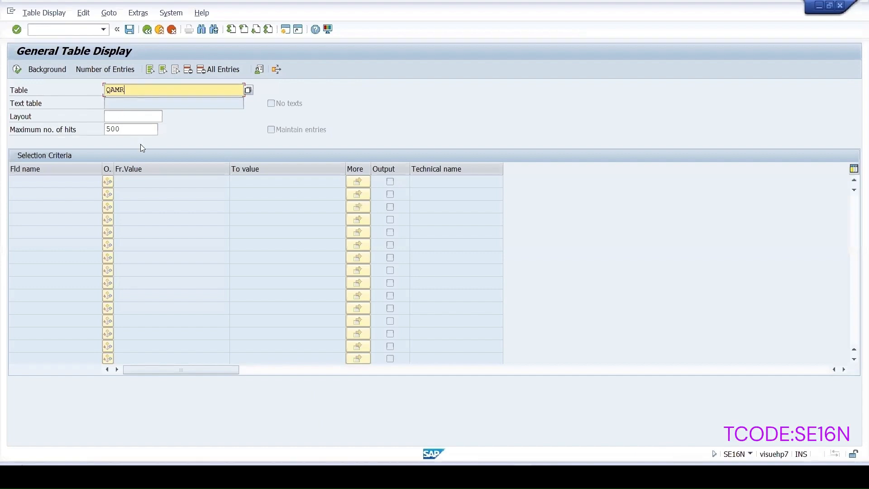
key("Return")
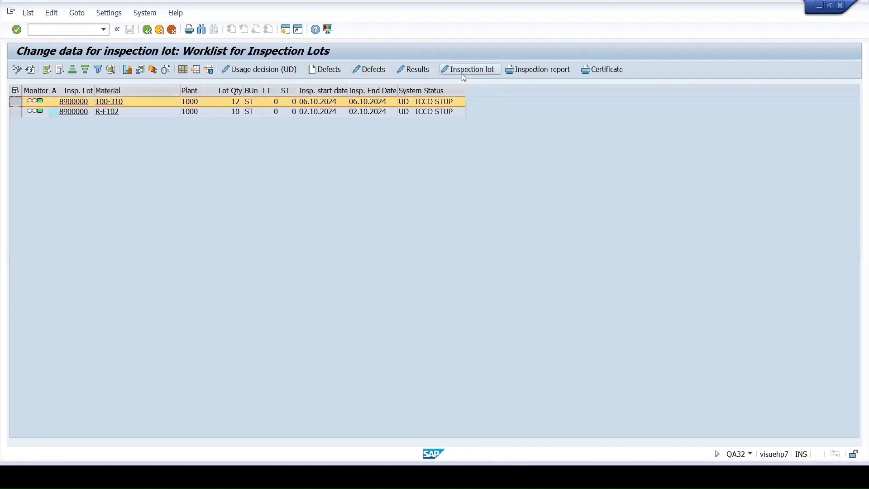
Copy the inspection lot number from the 100-310 lot's display into the QAMR selection and list the matching entries
left_click(17, 69)
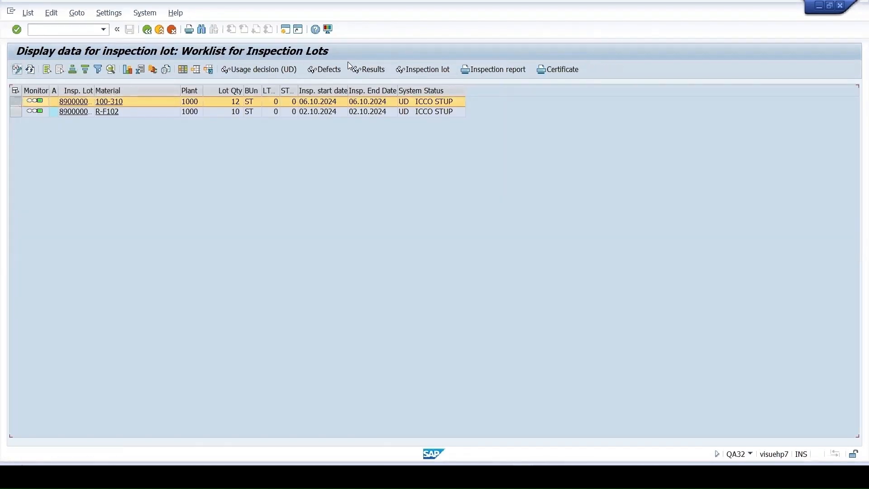
left_click(414, 69)
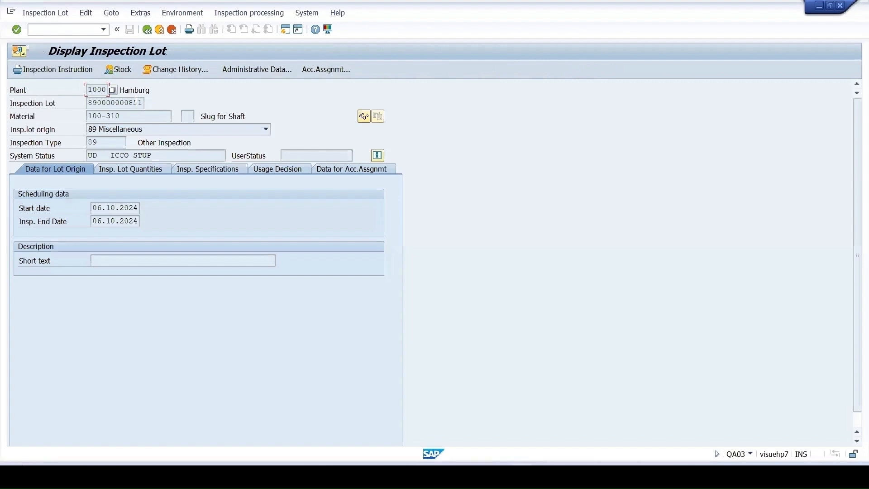
left_click_drag(142, 104, 52, 102)
key("ctrl+c")
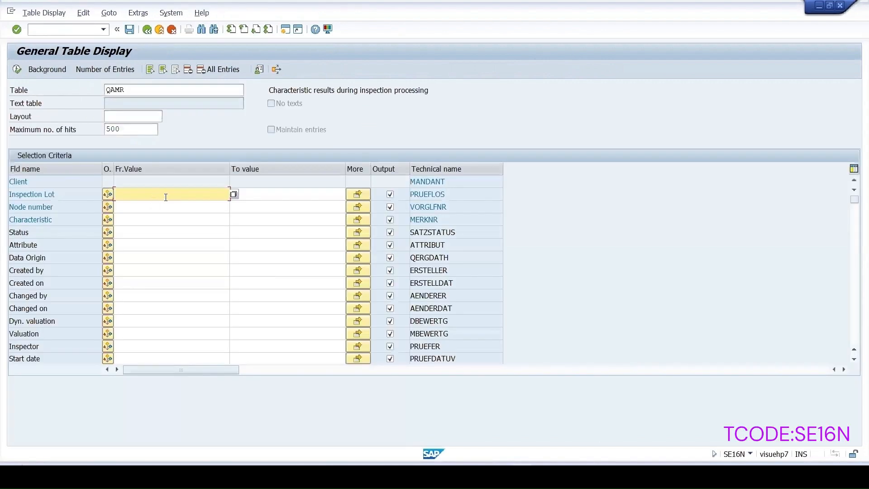
key("ctrl+v")
left_click(18, 69)
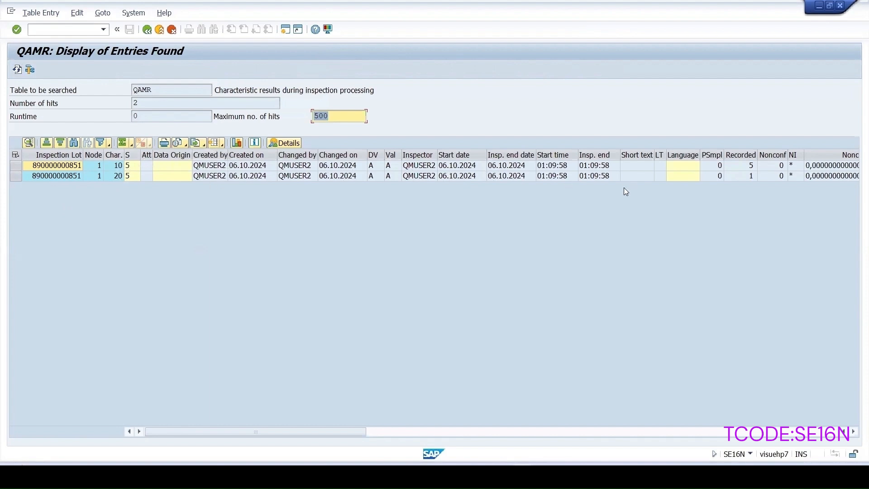
Look through the QAMR result columns and show the detailed display of the entry for characteristic 10
left_click_drag(274, 435, 727, 425)
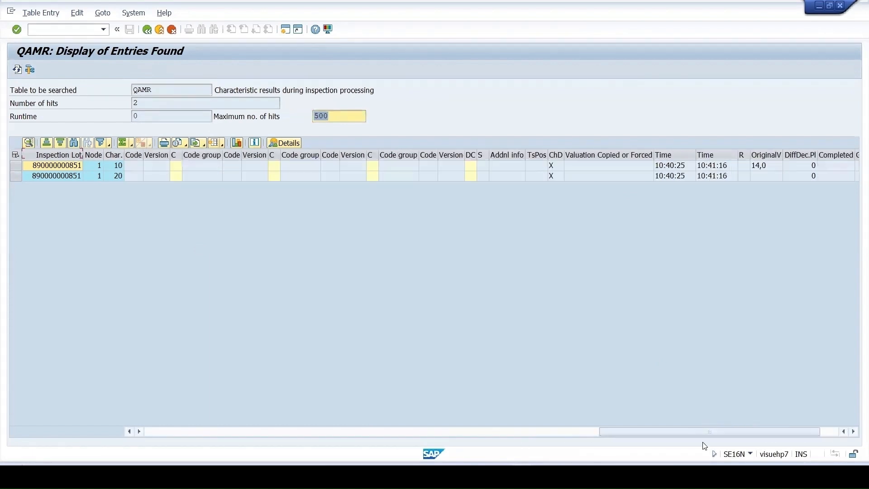
left_click_drag(667, 431, 33, 353)
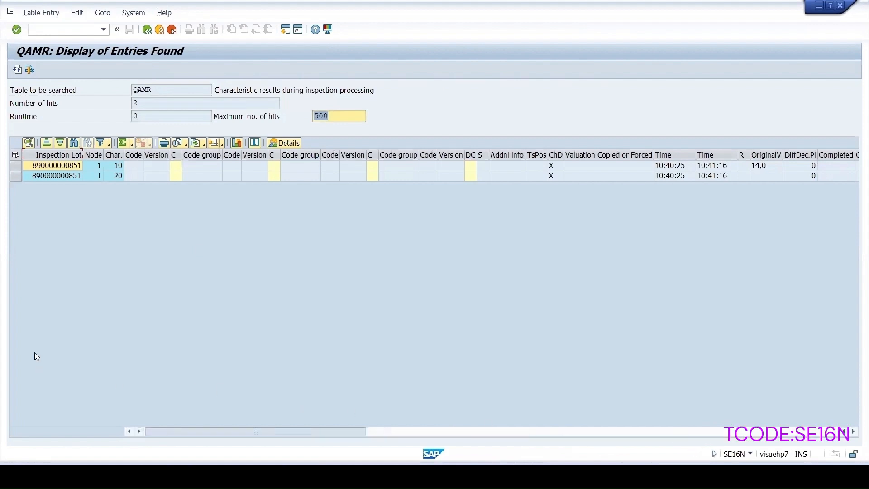
left_click(94, 165)
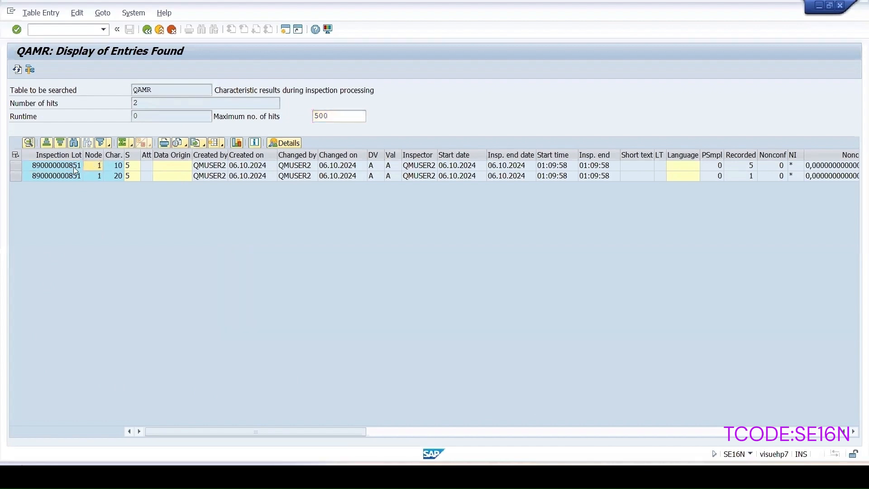
double_click(94, 165)
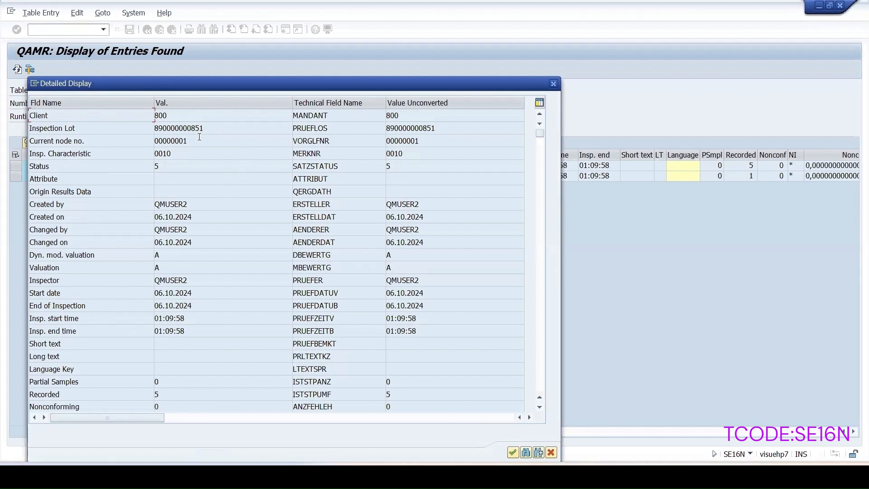
Copy the current node number from the detailed display and add the line "Node:00000001" below the lot number in Notepad
left_click_drag(191, 143, 154, 137)
key("ctrl+c")
left_click(153, 137)
key("alt+Tab")
left_click(142, 72)
key("Return")
type("N")
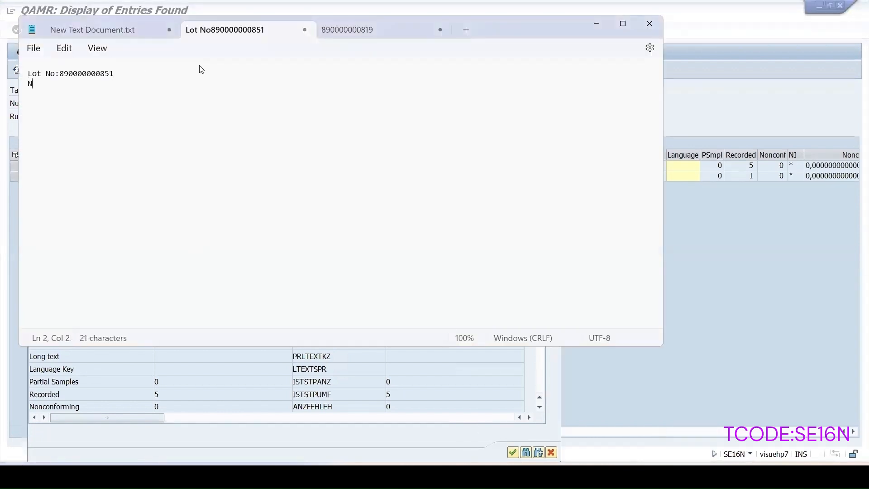
type("ode:")
key("ctrl+v")
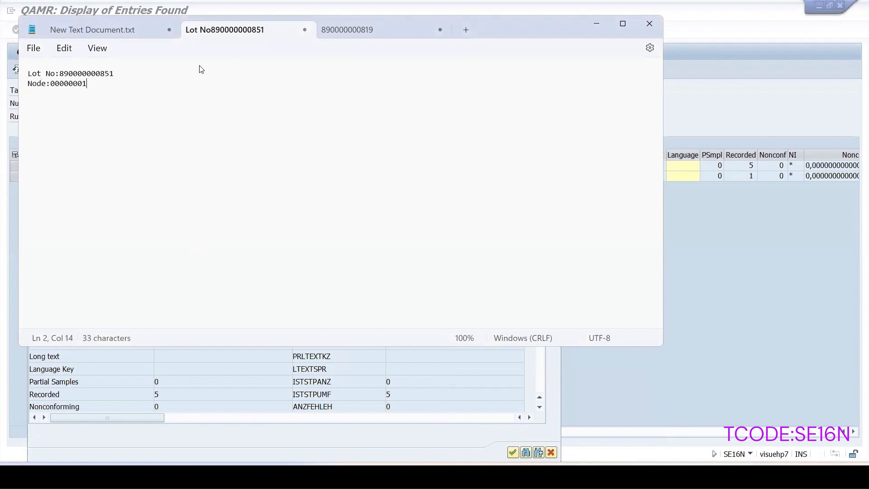
key("Return")
Copy the inspection characteristic number from the detailed display and add the line "Char:0010" to the Notepad notes
left_click(728, 298)
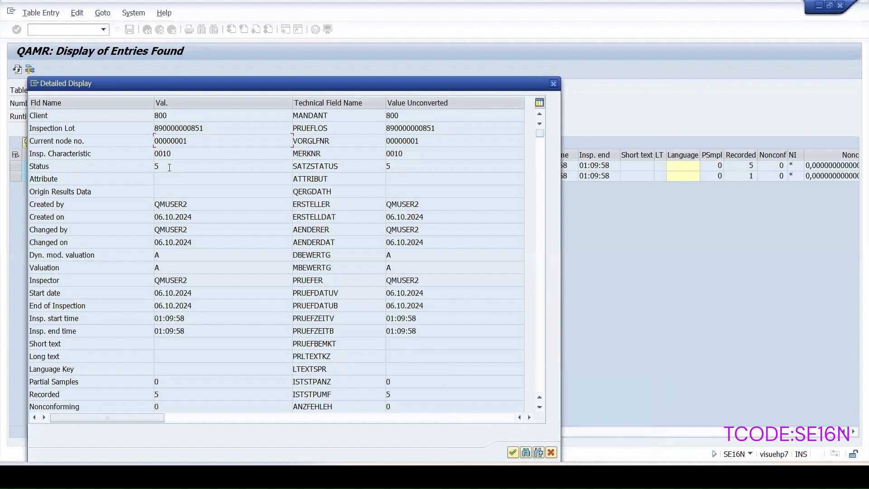
left_click_drag(182, 154, 140, 153)
key("ctrl+c")
key("alt+Tab")
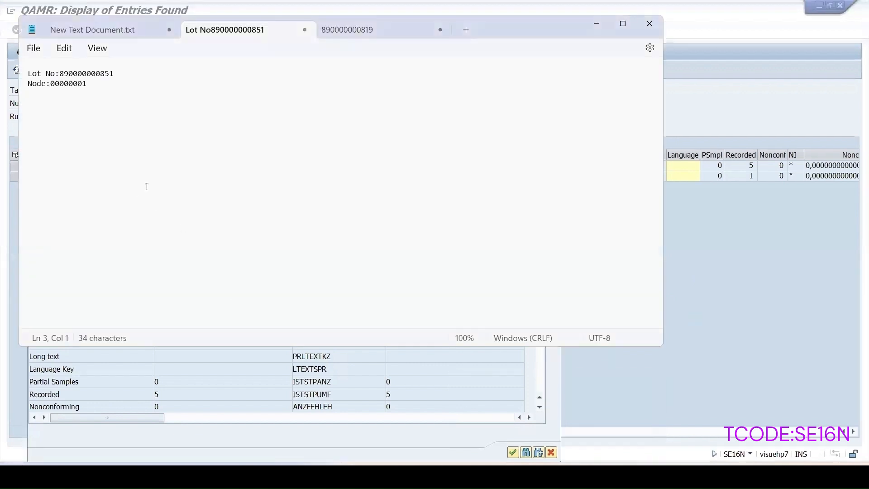
key("ctrl+v")
key("Home")
type("Char:")
key("Return")
key("BackSpace")
On a new line in the notes, join the lot number, node 00000001 and characteristic 0010 without separators, and return to the QAMR entry details
left_click(159, 115)
key("Return")
key("Return")
left_click_drag(60, 71, 117, 68)
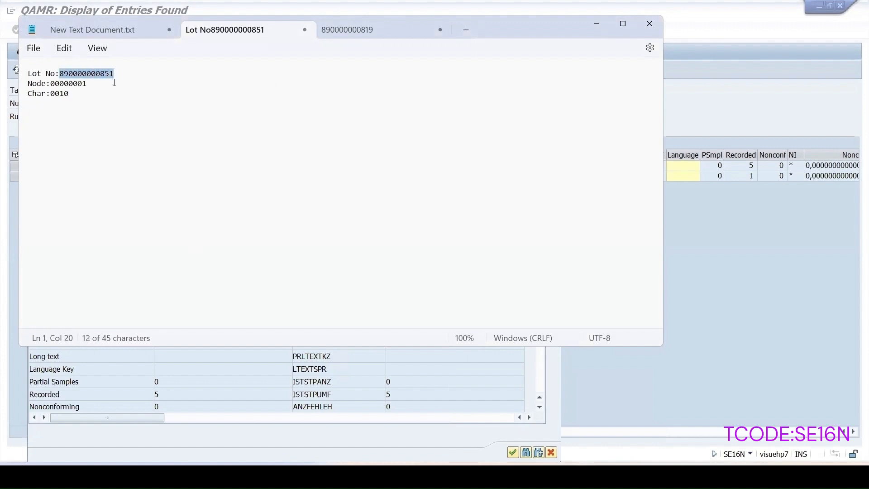
left_click_drag(22, 104, 34, 110)
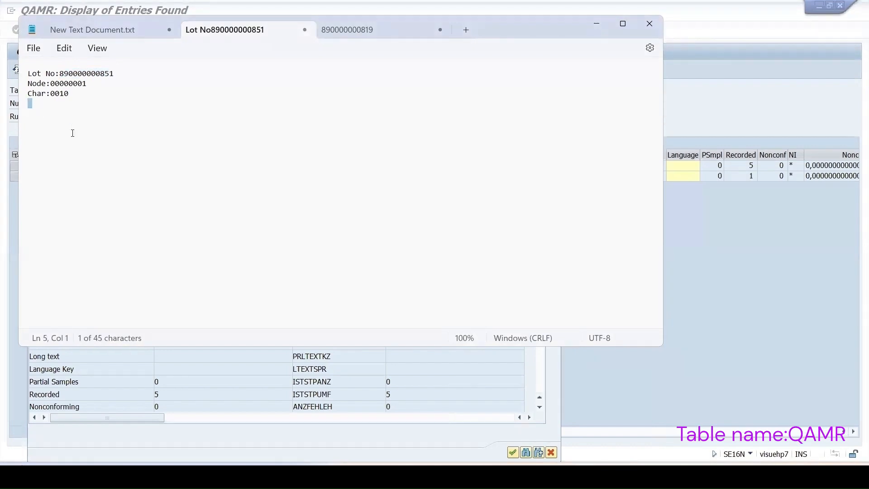
key("ctrl+v")
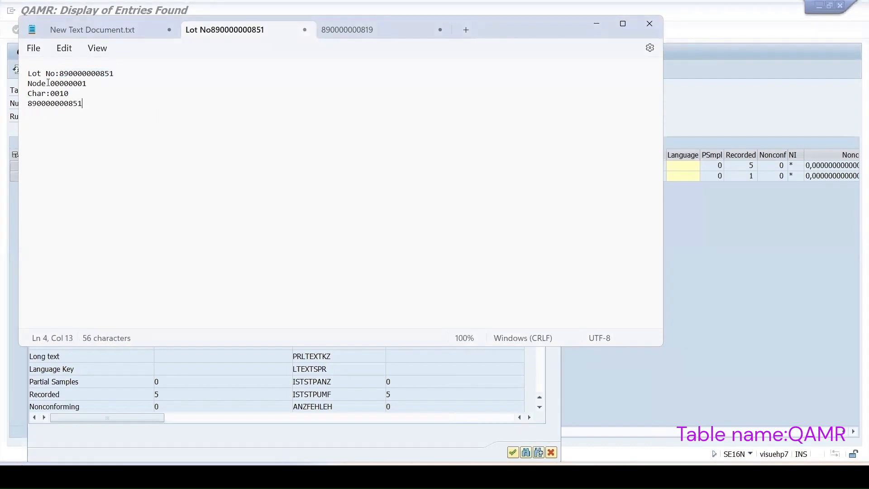
left_click_drag(51, 83, 87, 85)
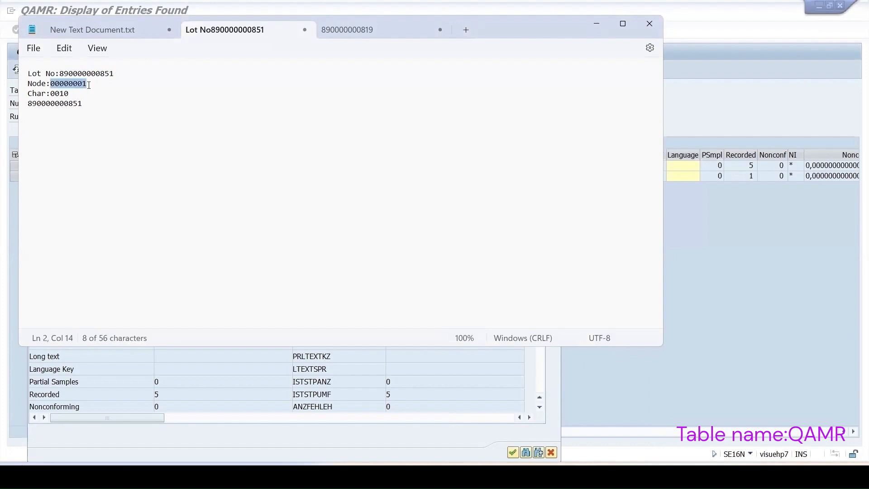
left_click(94, 105)
key("ctrl+v")
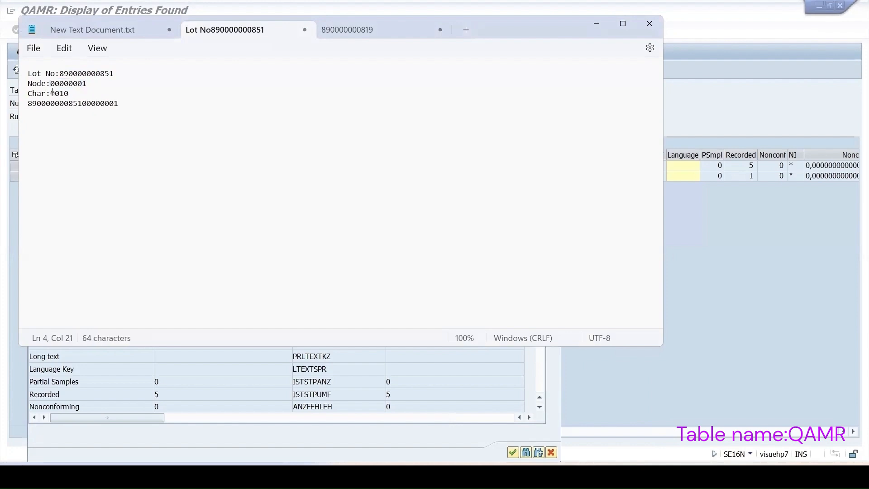
left_click_drag(51, 94, 69, 94)
left_click(128, 103)
key("ctrl+v")
left_click_drag(139, 109, 29, 109)
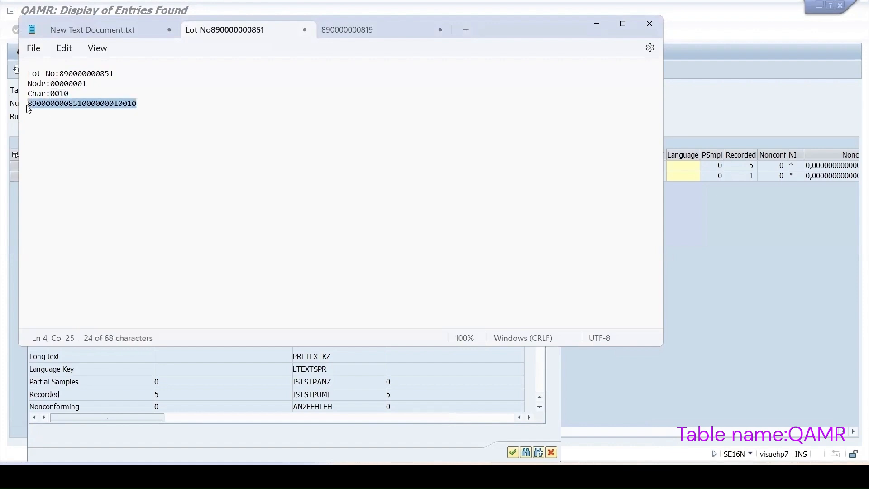
left_click(46, 147)
left_click(441, 418)
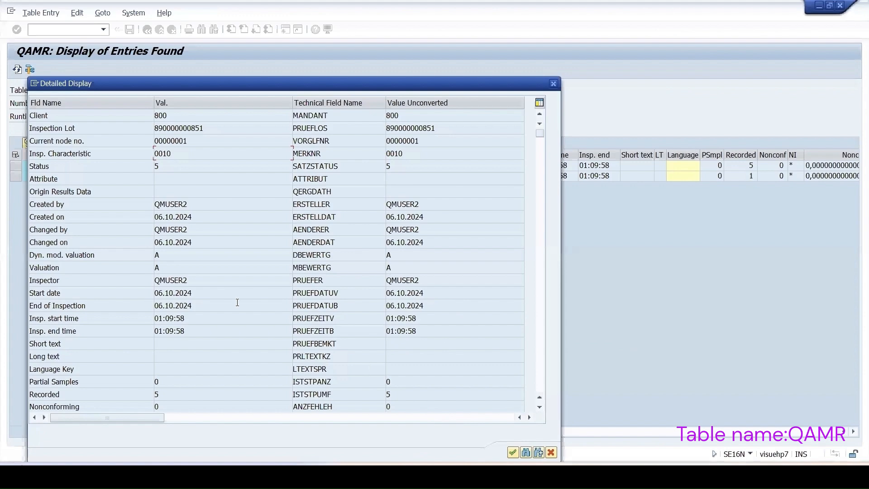
Look through the QAMR detailed display down to the RR change docs field, examine its value, and close the display
scroll(329, 289, "down", 6)
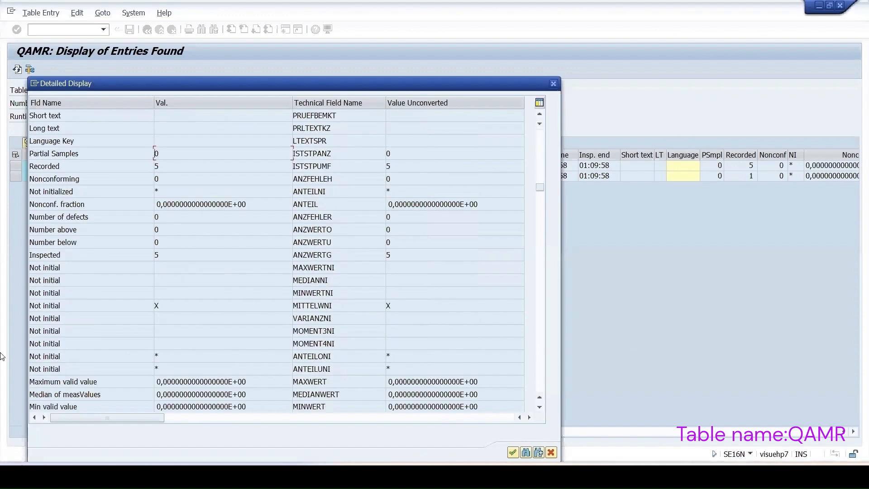
scroll(211, 317, "down", 3)
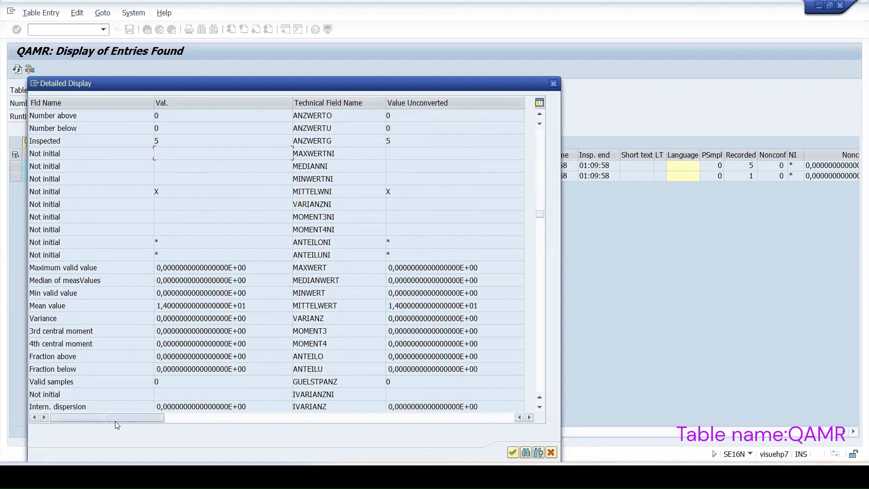
scroll(224, 321, "down", 4)
scroll(224, 321, "down", 6)
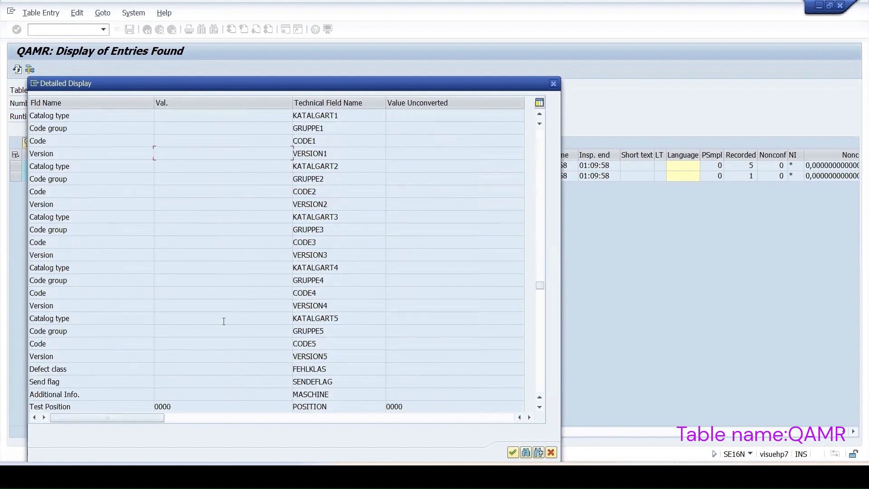
scroll(222, 321, "down", 2)
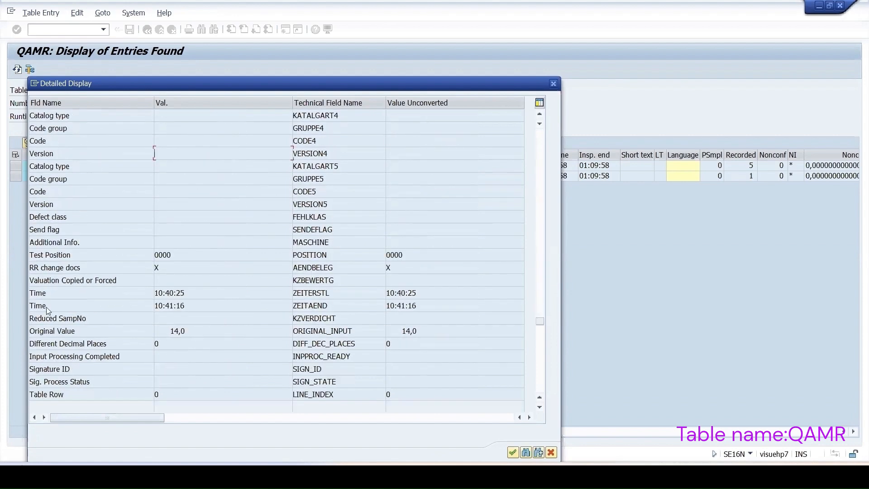
left_click(74, 268)
left_click(162, 269)
left_click_drag(304, 86, 563, 69)
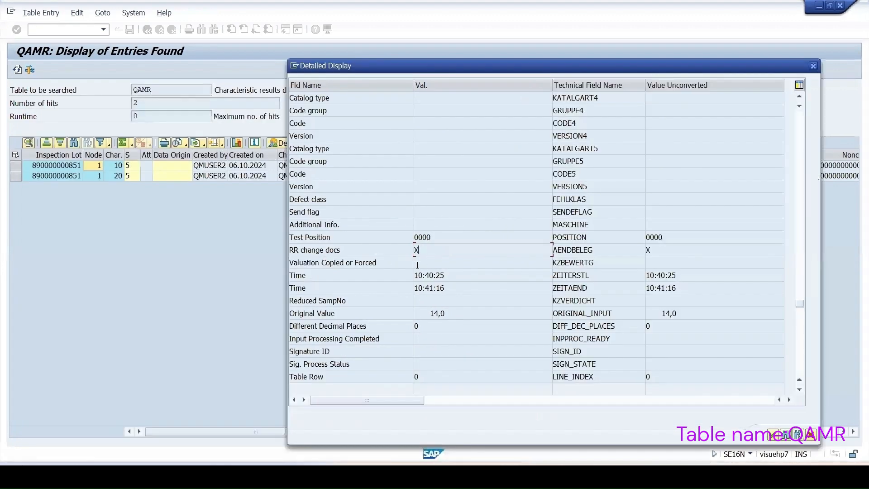
left_click_drag(341, 250, 290, 252)
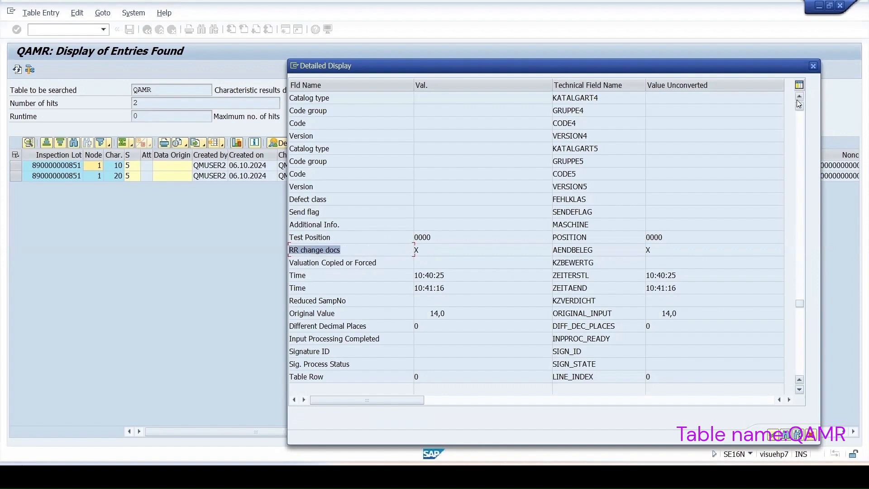
left_click(812, 67)
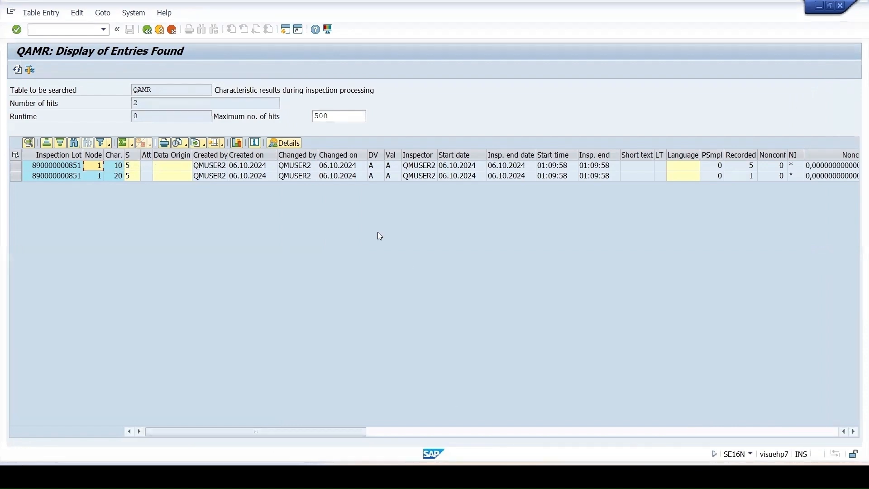
Return to the table selection screen and load the table CDPOS
left_click(147, 31)
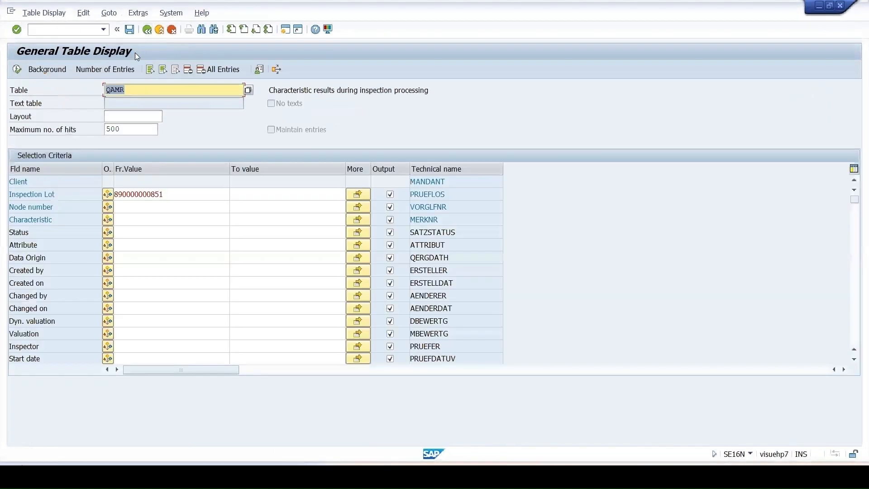
type("CDPOS")
key("Return")
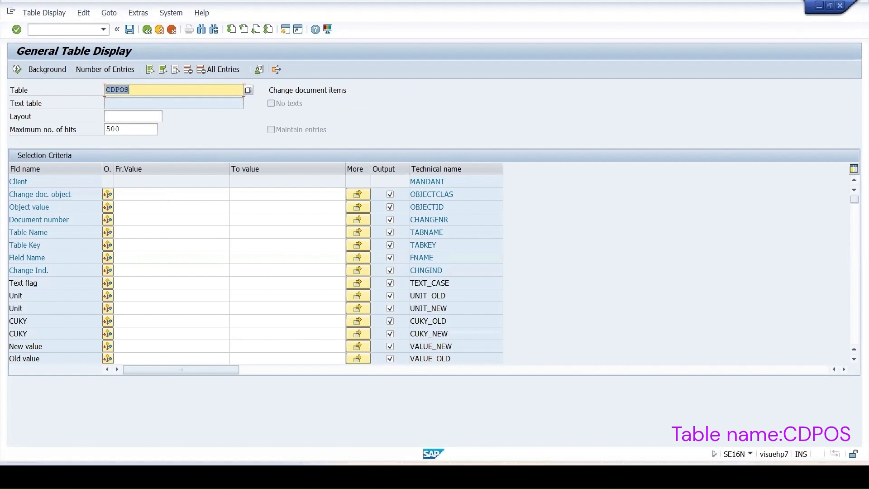
key("alt+Tab")
left_click(148, 95)
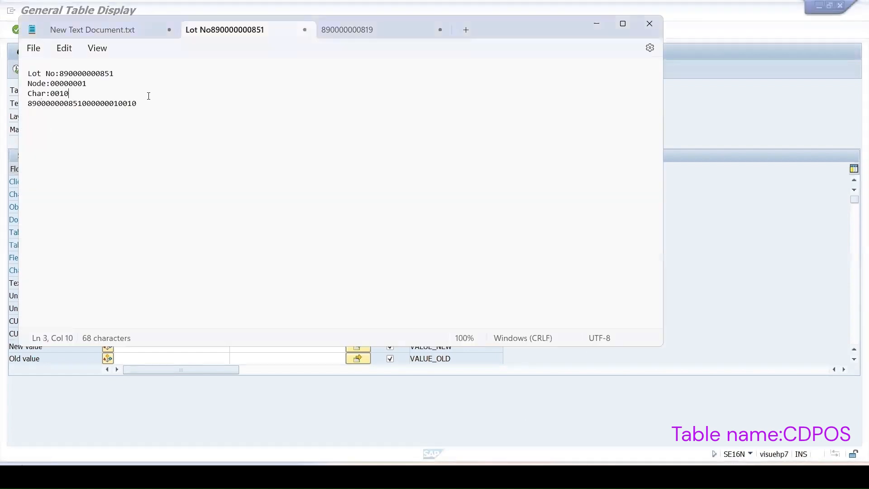
left_click_drag(68, 103, 137, 103)
key("alt+Tab")
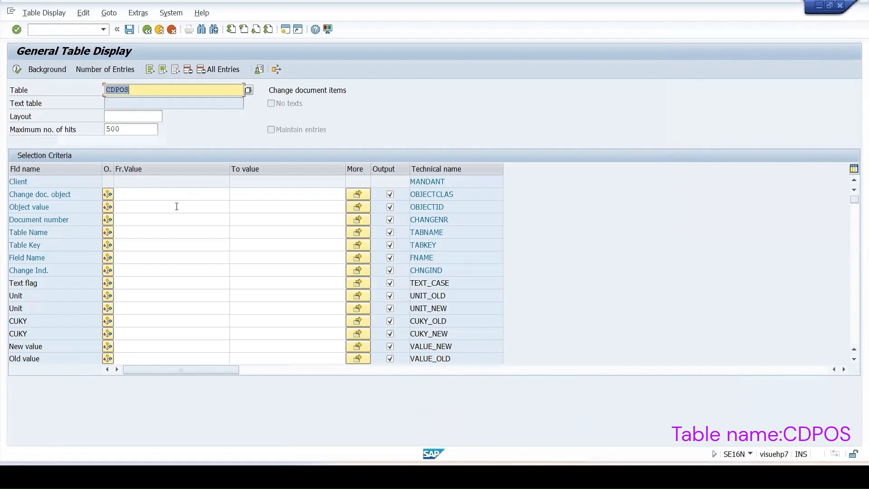
left_click(176, 205)
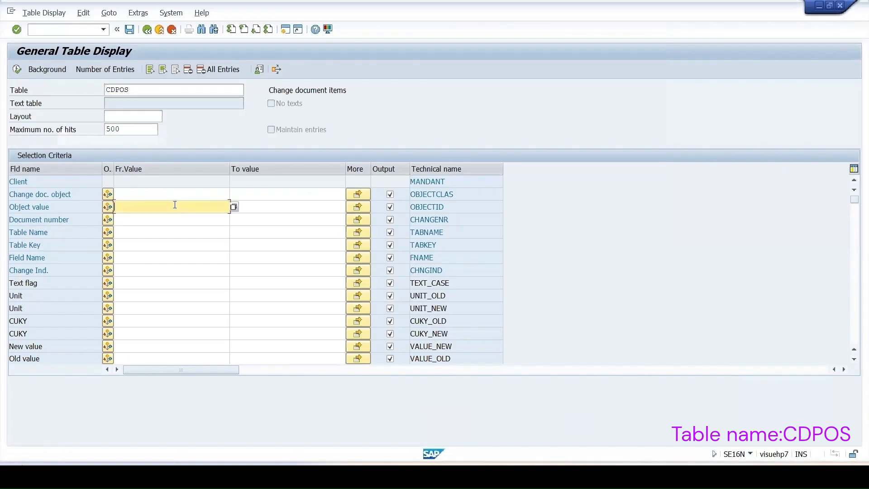
key("ctrl+v")
left_click(16, 70)
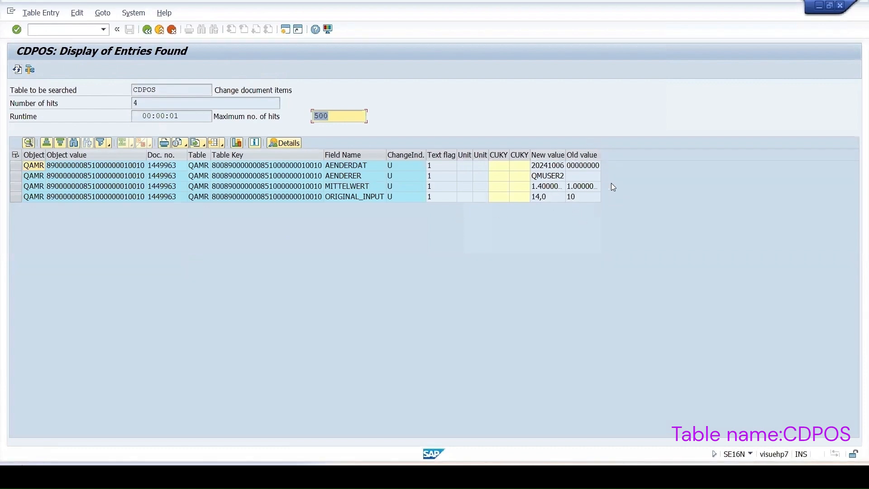
Examine the new and old values of the ORIGINAL_INPUT change item, view its row details, and close them
left_click(575, 199)
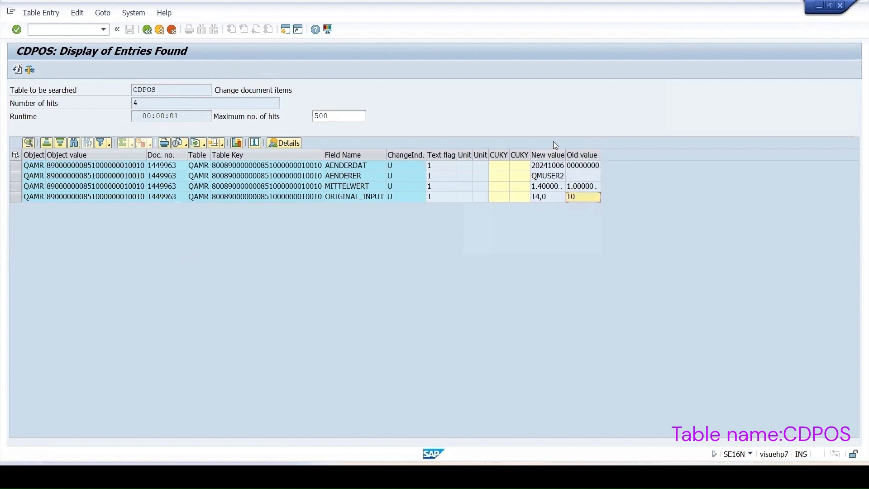
left_click(538, 199)
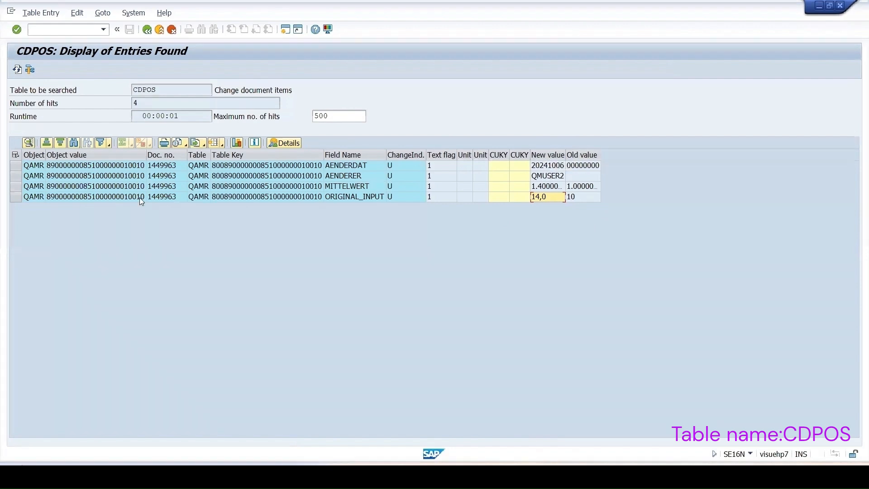
left_click(15, 196)
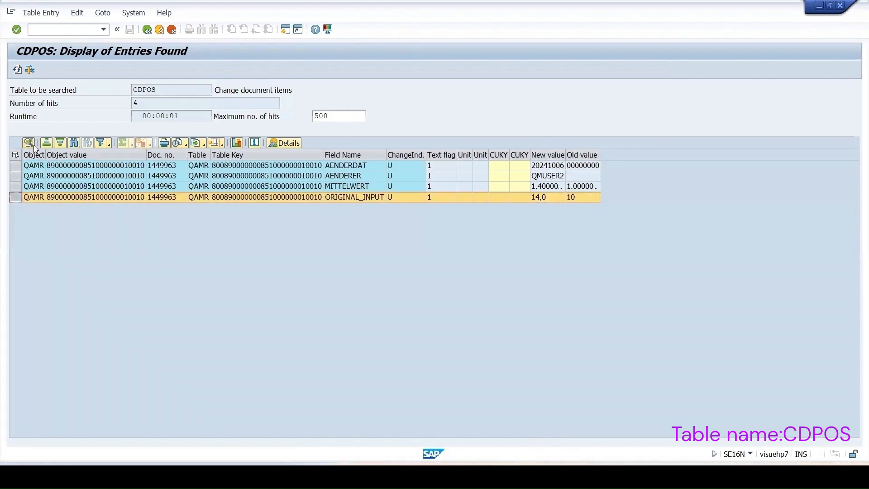
left_click(28, 143)
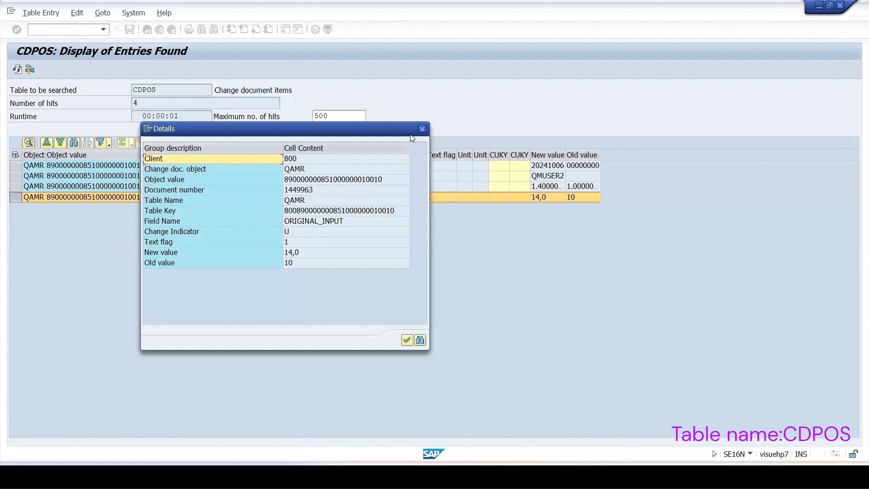
left_click(422, 129)
Show the detailed display of the ORIGINAL_INPUT item, highlight its object value, and return to the table selection
double_click(67, 196)
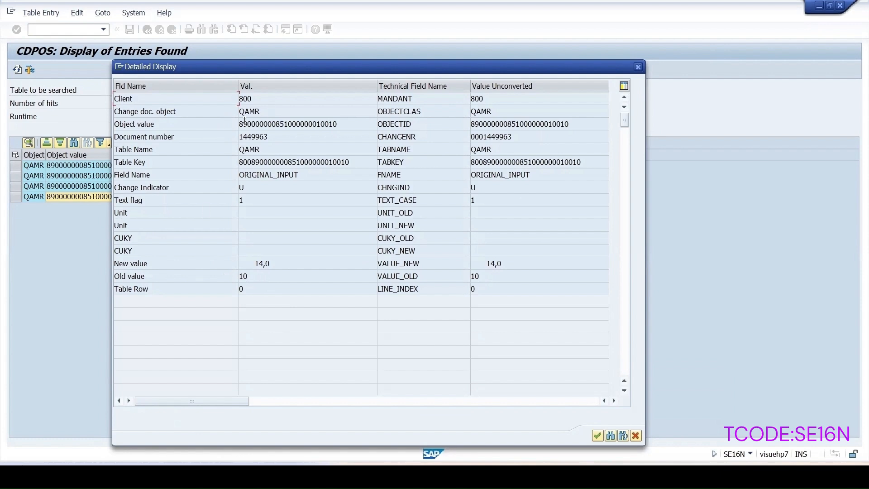
left_click_drag(338, 124, 240, 124)
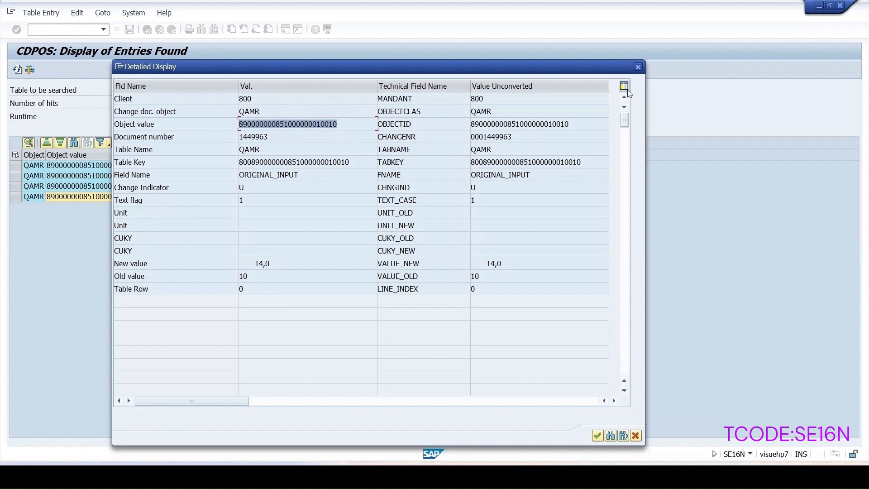
left_click(638, 68)
left_click(146, 33)
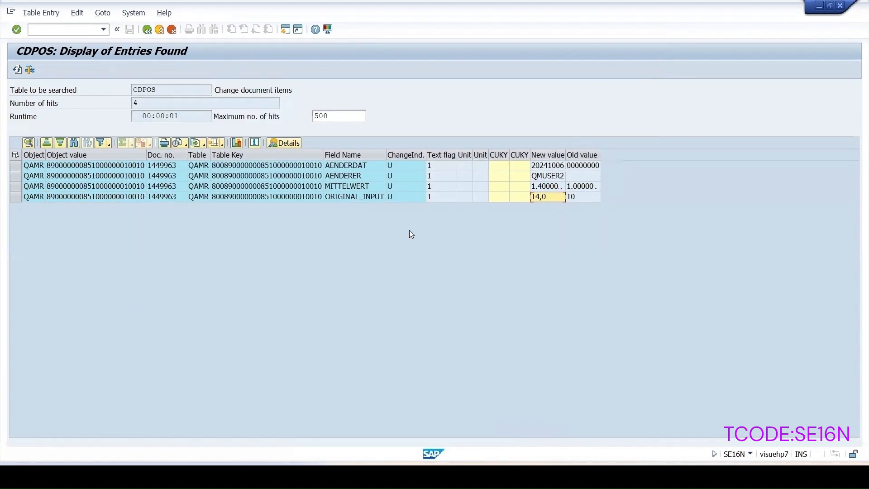
In Notepad, duplicate the combined key on a new line and change its ending to 20 for characteristic 0020
mouse_move(527, 453)
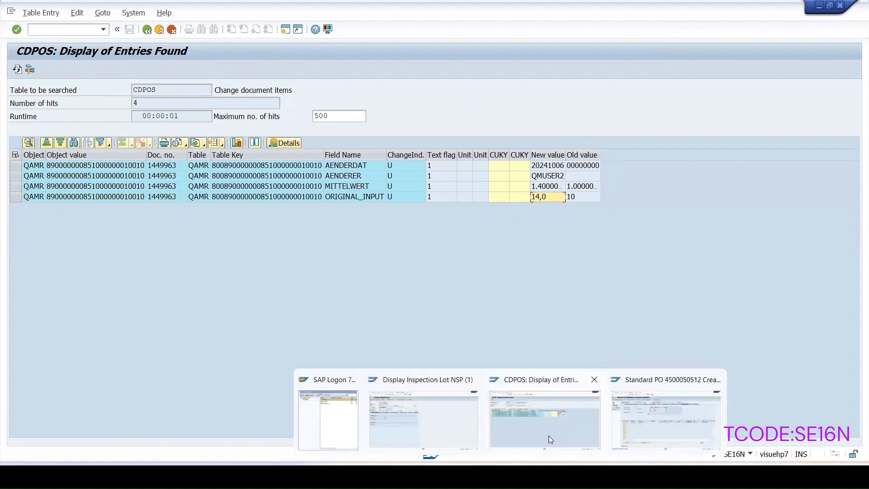
left_click(535, 406)
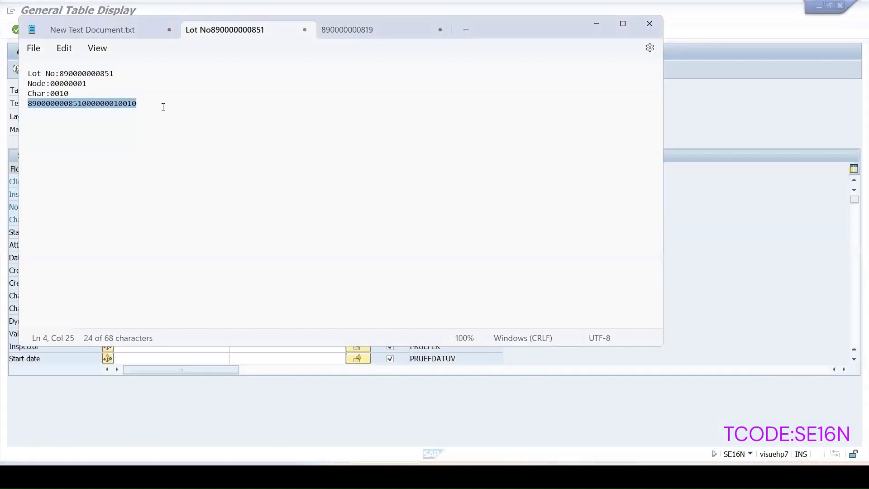
left_click_drag(142, 103, 27, 104)
key("ctrl+c")
left_click(143, 104)
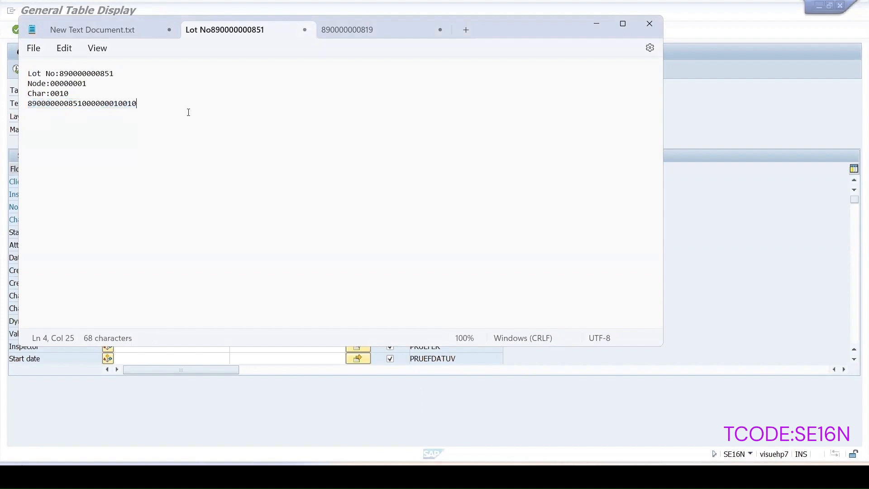
key("Return")
key("ctrl+v")
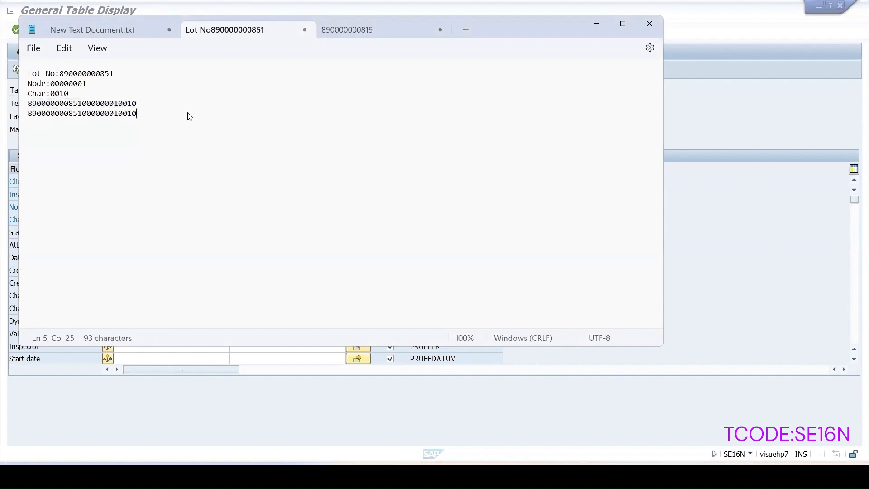
key("BackSpace")
key("BackSpace")
type("20")
Switch back to General Table Display in SAP and replace the table name with CDPOS to load its selection criteria
key("alt+Tab")
left_click_drag(136, 89, 79, 88)
type("CDPOS")
key("Return")
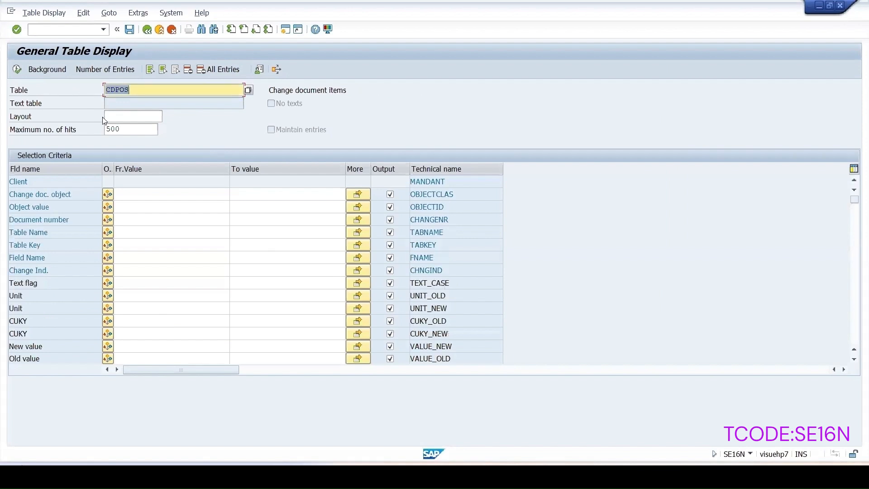
left_click(128, 206)
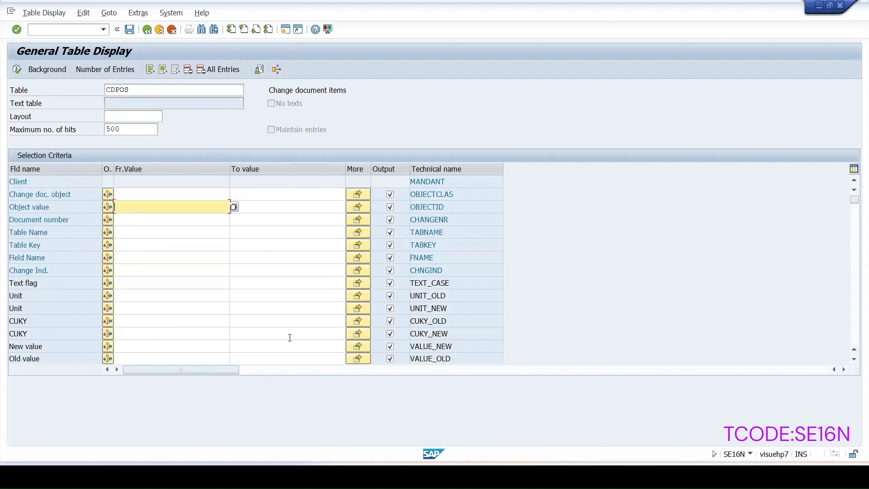
key("alt+Tab")
left_click_drag(136, 116, 20, 120)
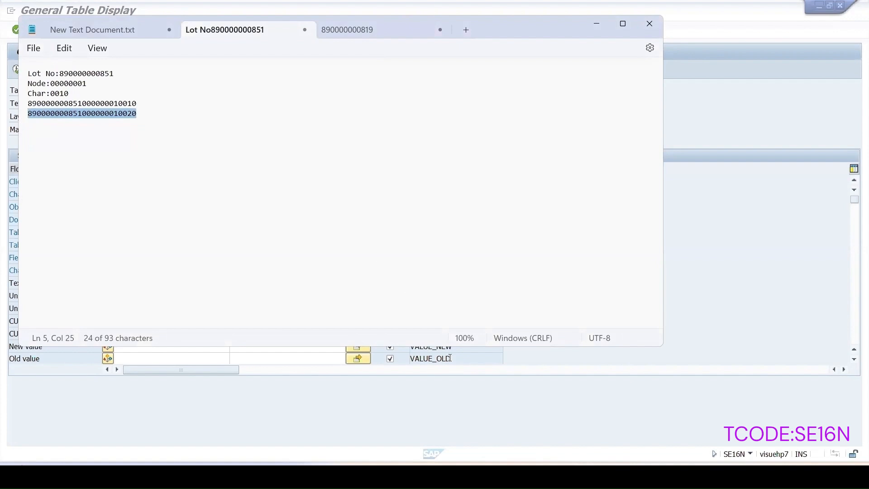
left_click(549, 443)
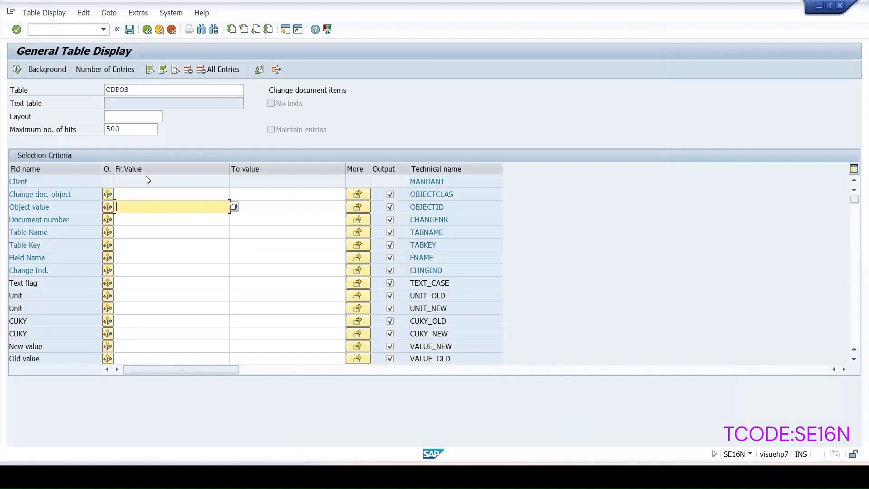
key("ctrl+v")
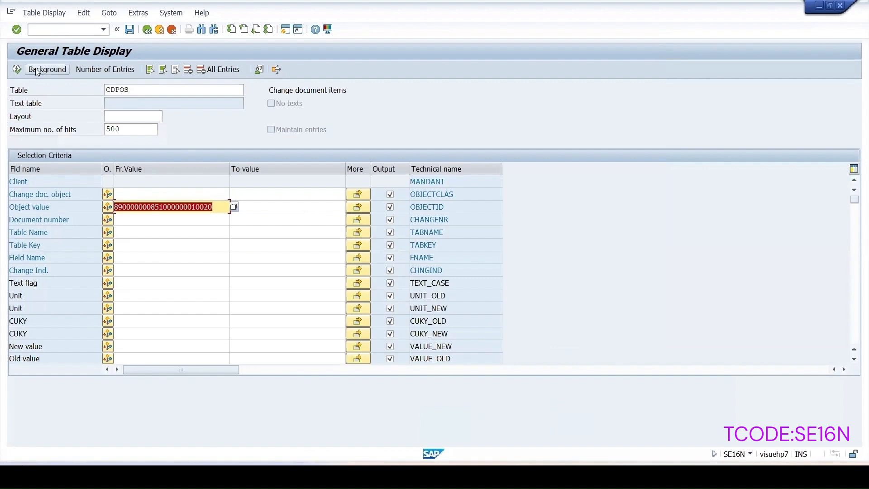
left_click(17, 69)
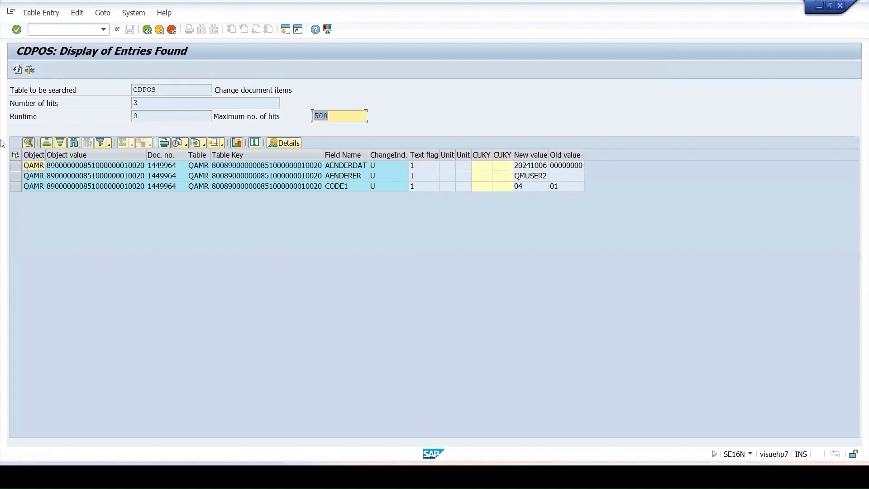
Select the CODE1 change item and show its detailed display
left_click(16, 187)
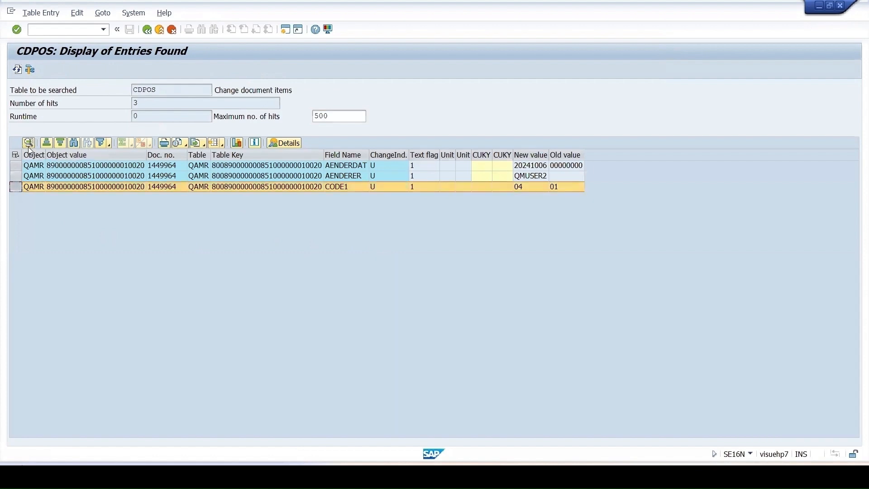
left_click(81, 188)
double_click(82, 189)
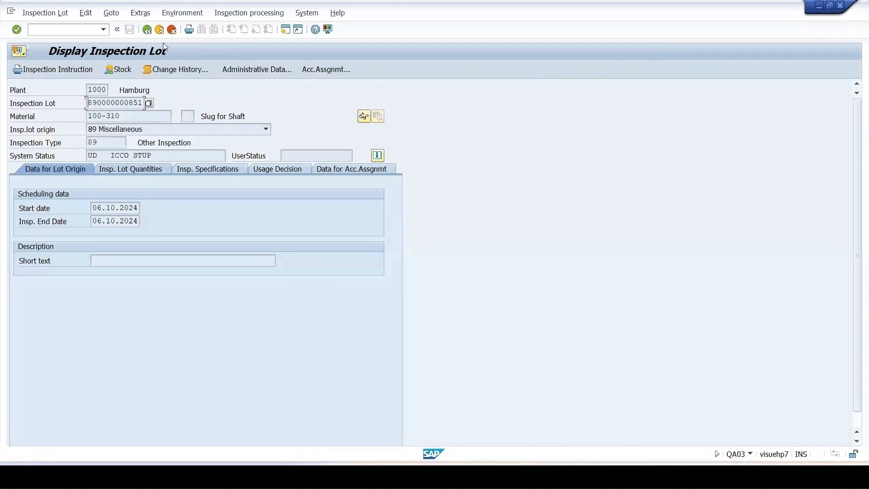
In the inspection lot window, return to the worklist, display the results for material 100-310, and compare them with the CODE1 change item
left_click(147, 29)
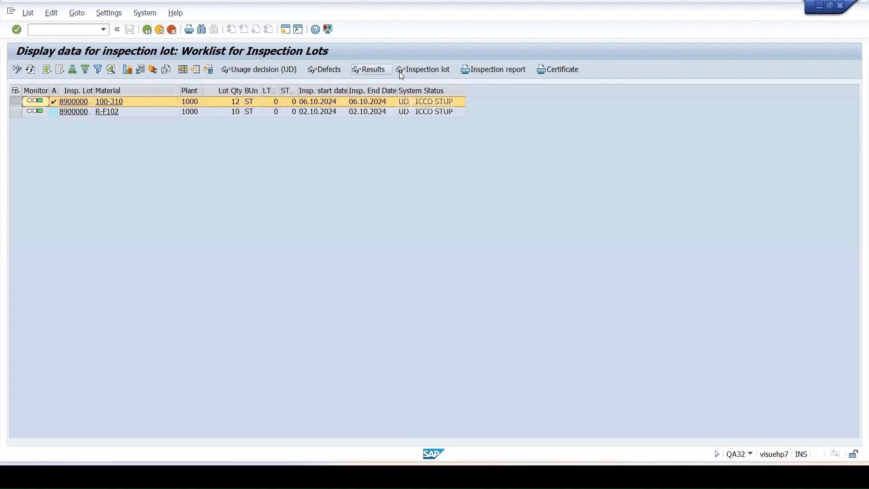
left_click(369, 69)
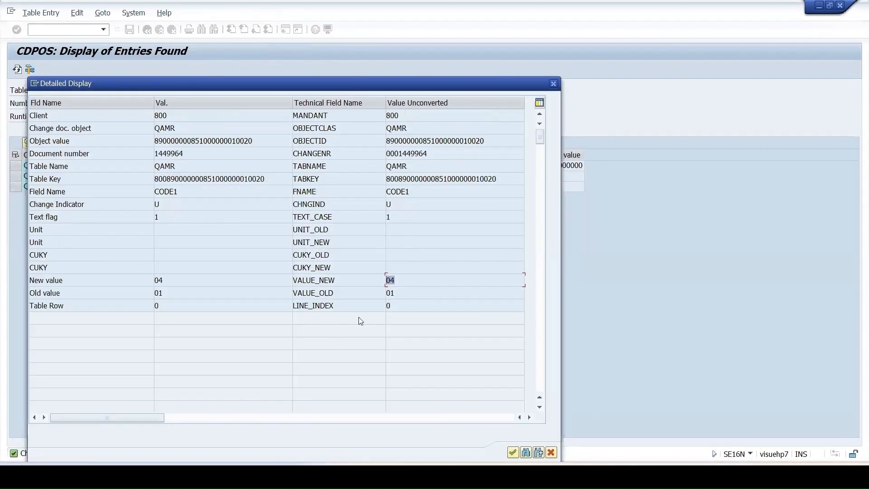
left_click(430, 420)
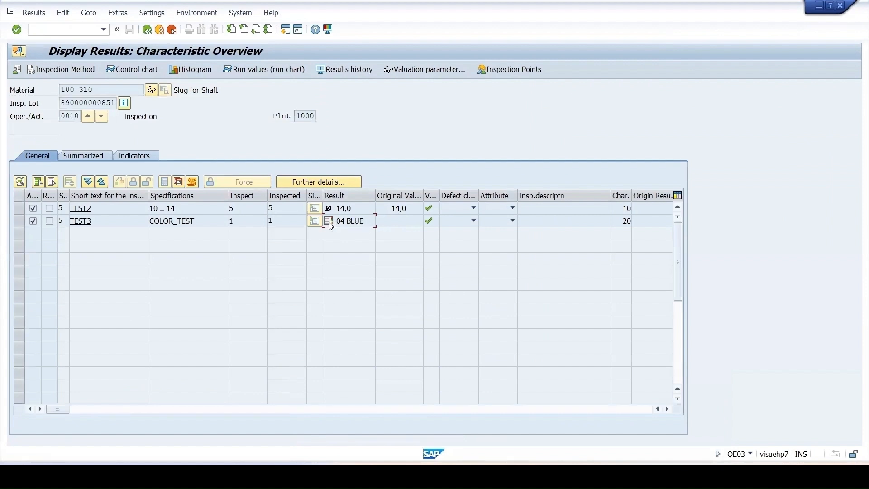
Select characteristic TEST3 in the results overview, check the old value in the CODE1 change details, and close those details
left_click(17, 223)
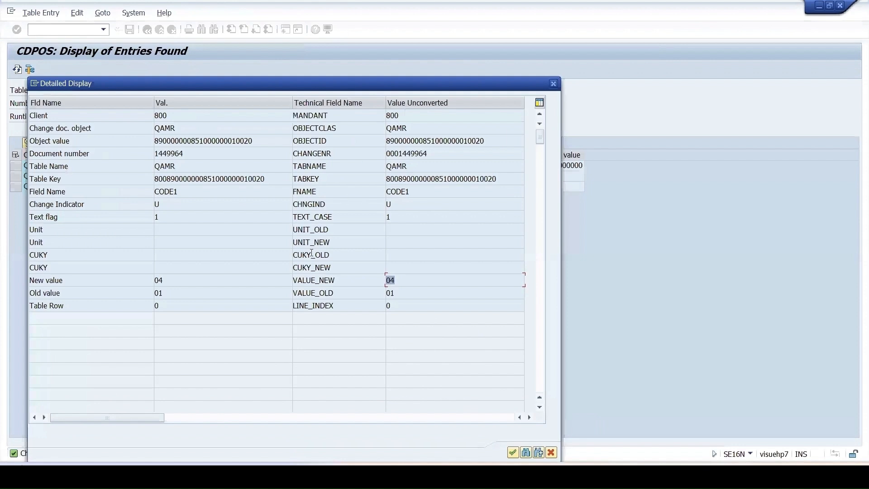
left_click(391, 293)
left_click(554, 84)
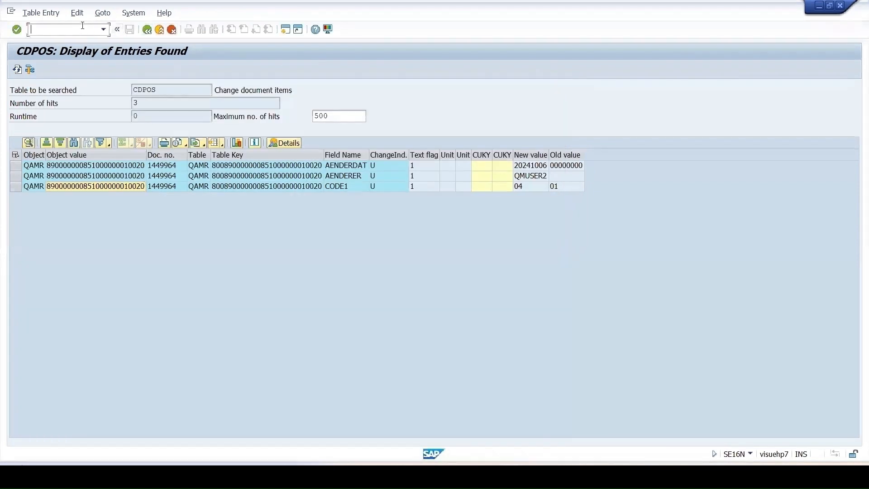
Start transaction QS51 in a new session and display the selected sets of catalog 1 for plant 1000
type("/oqs51")
key("Return")
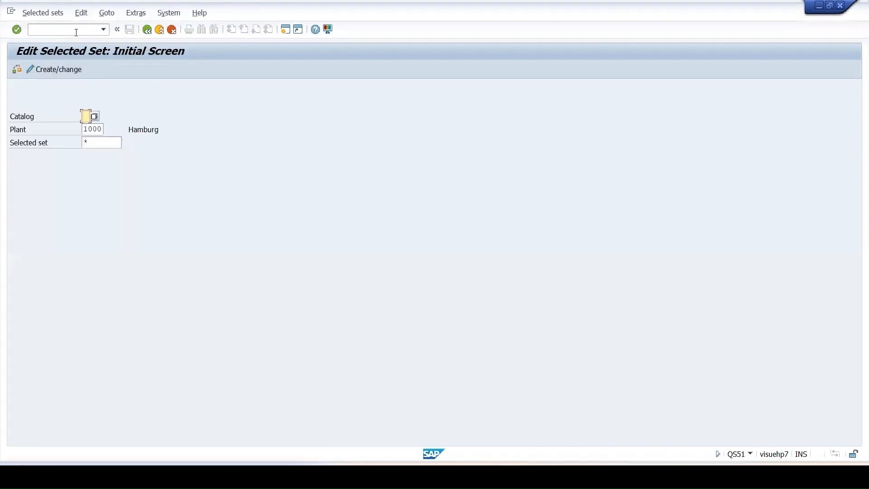
type("1")
key("Return")
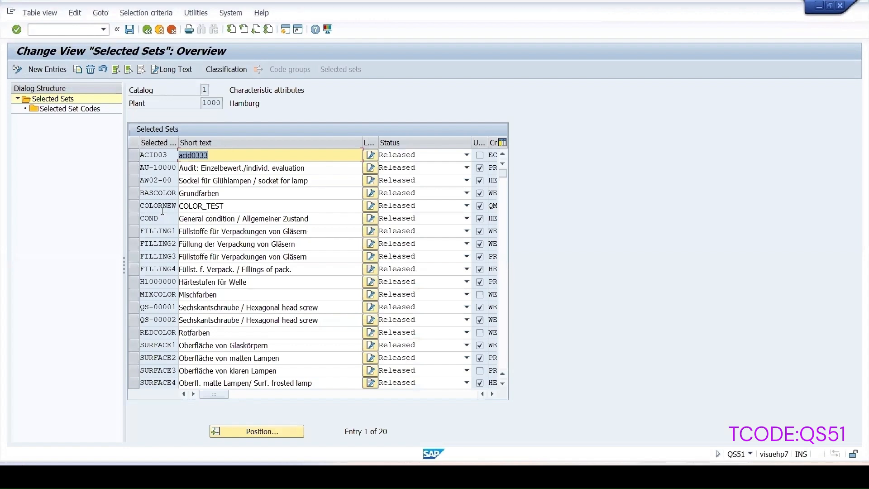
Display the selected set codes of COLORNEW and select the rows for codes 01 RED and 04 BLUE in turn
left_click(173, 206)
double_click(50, 109)
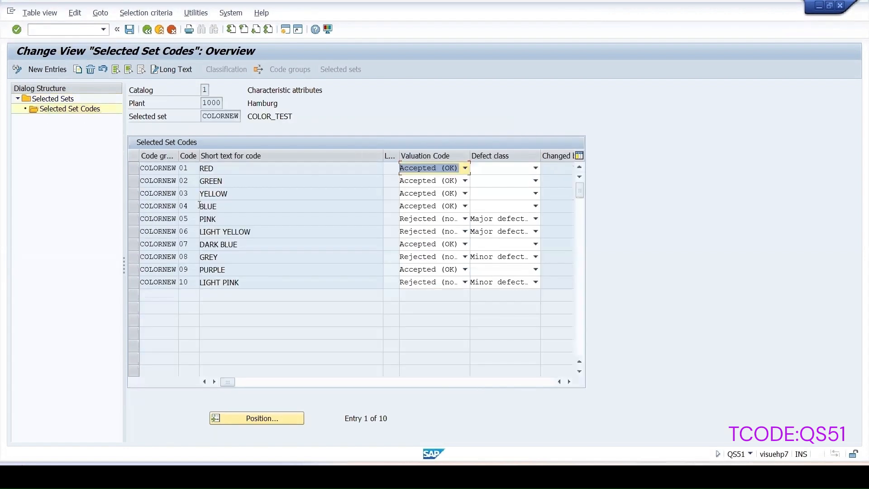
left_click(135, 171)
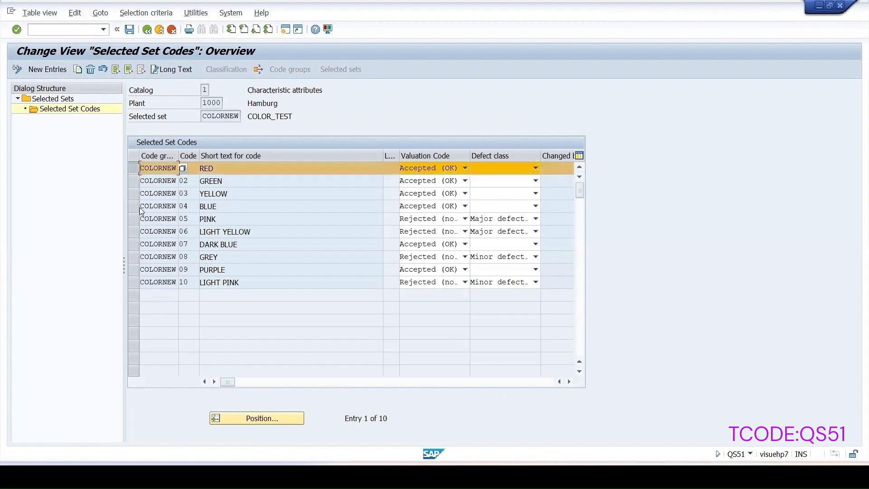
left_click(135, 206)
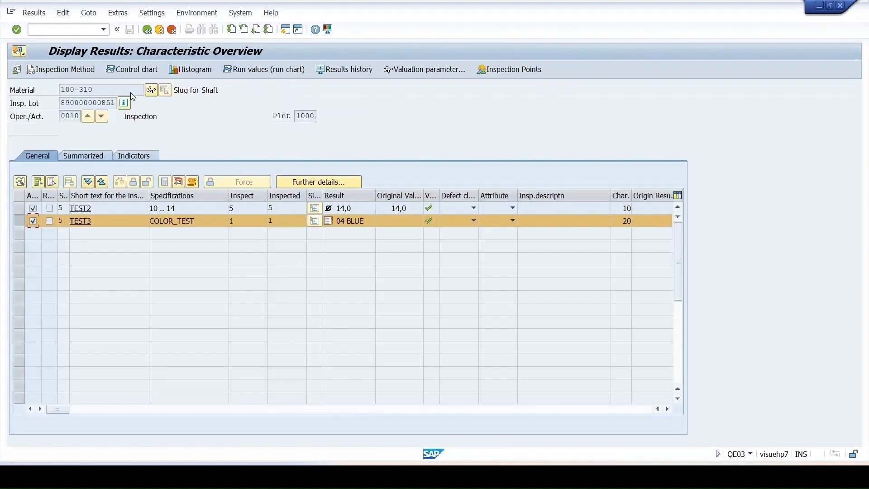
Return to the worklist, display the inspection lot for material 100-310, and show the inspection characteristics of its assigned inspection plan
left_click(147, 29)
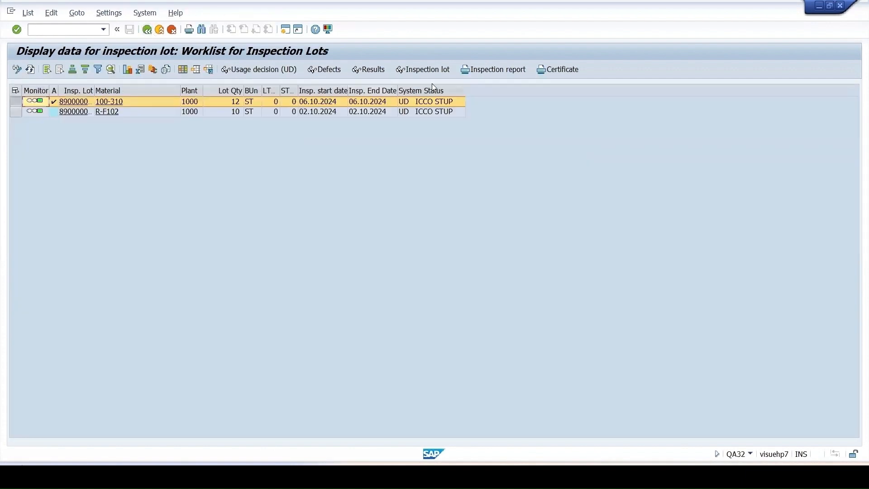
left_click(443, 70)
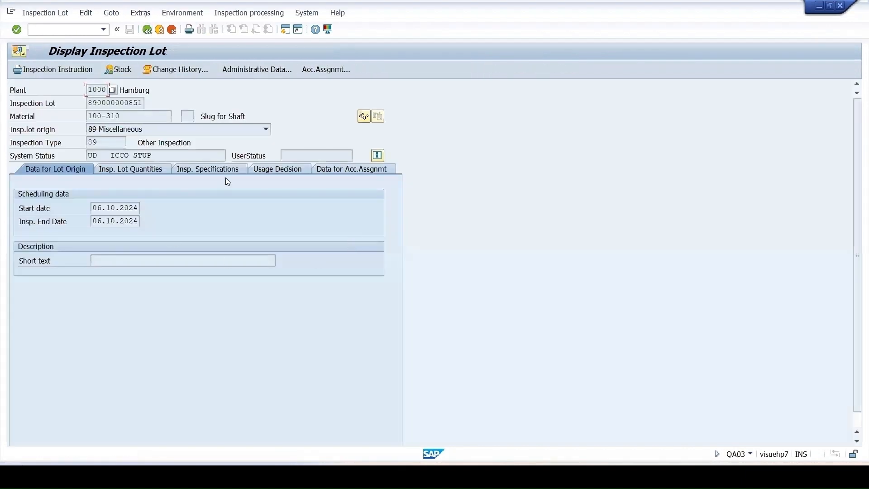
left_click(219, 169)
left_click(365, 225)
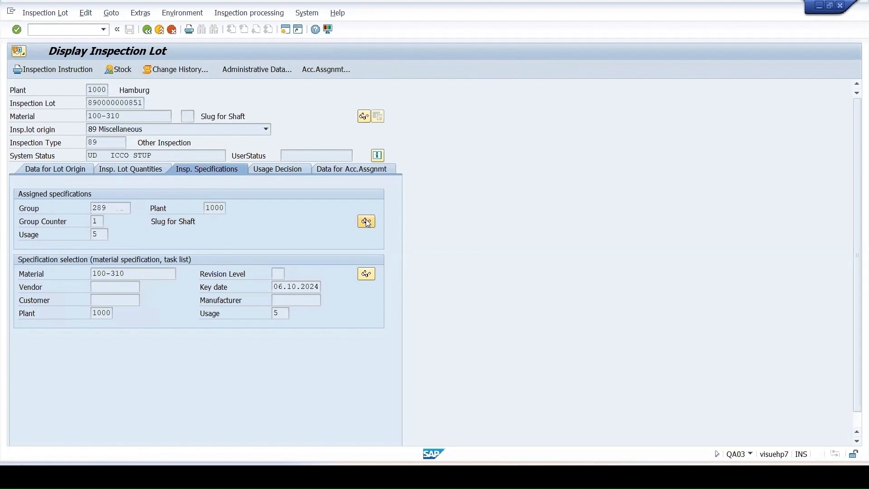
left_click(176, 69)
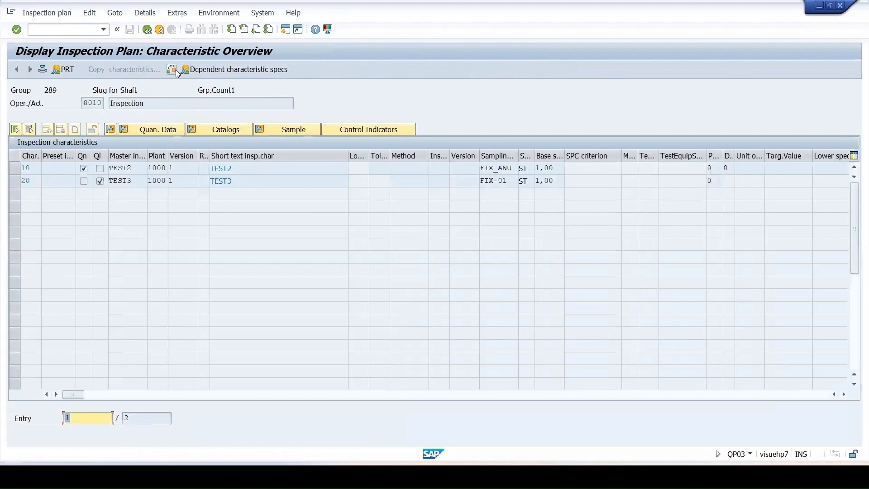
Select characteristic 20 TEST3, show its catalog assignment, and display the codes of selected set COLORNEW
left_click(17, 183)
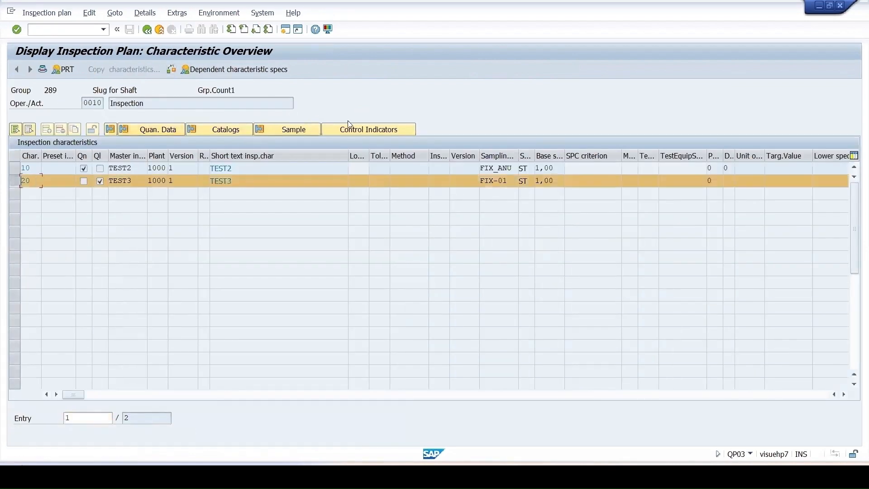
left_click(215, 132)
left_click(141, 194)
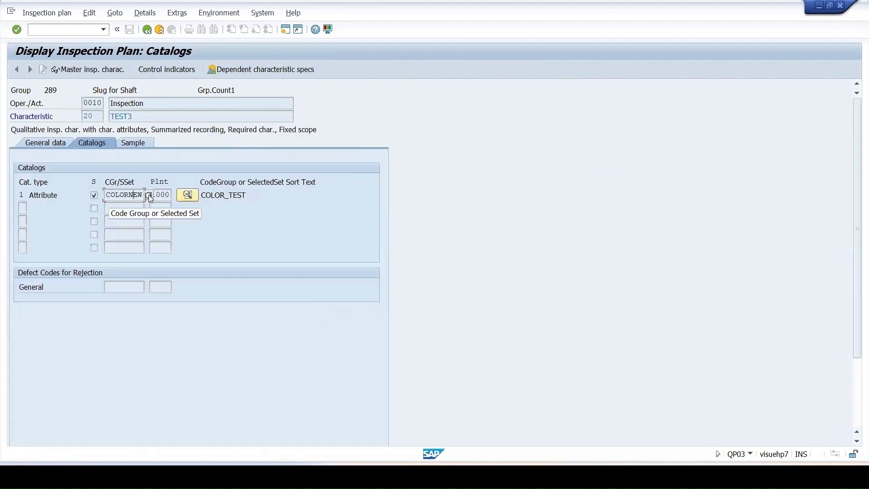
left_click(187, 195)
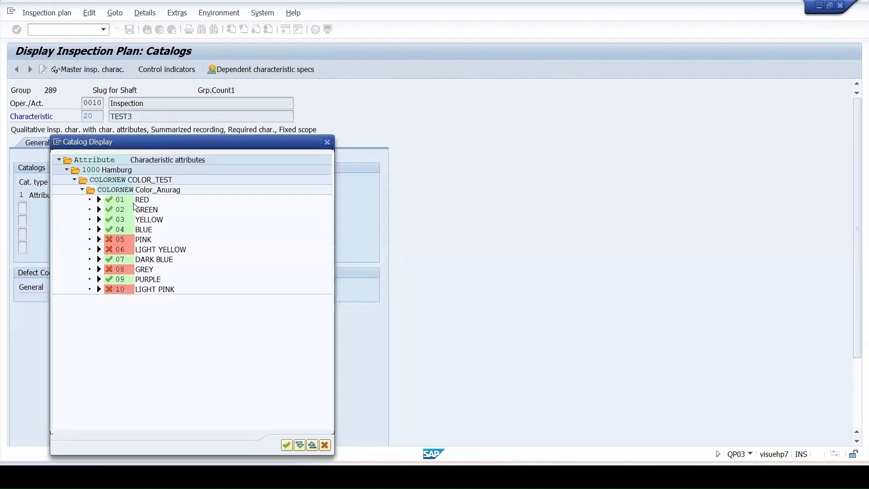
Check codes 01 RED and 04 BLUE in the catalog display, move the dialog aside, and close it
left_click(142, 200)
left_click(139, 230)
left_click(120, 231)
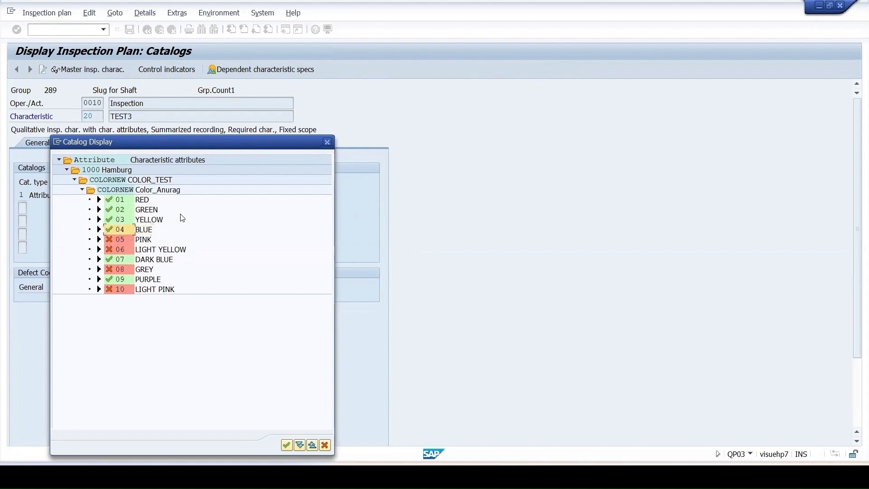
left_click_drag(258, 151, 517, 100)
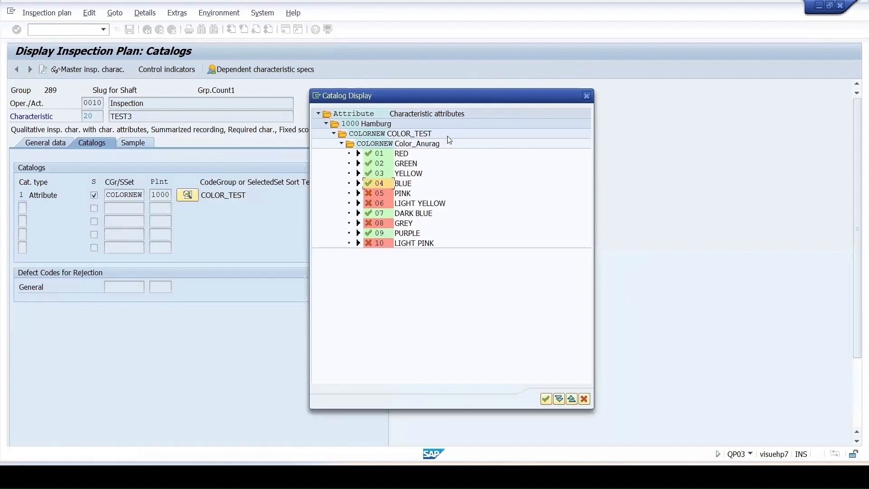
left_click(549, 400)
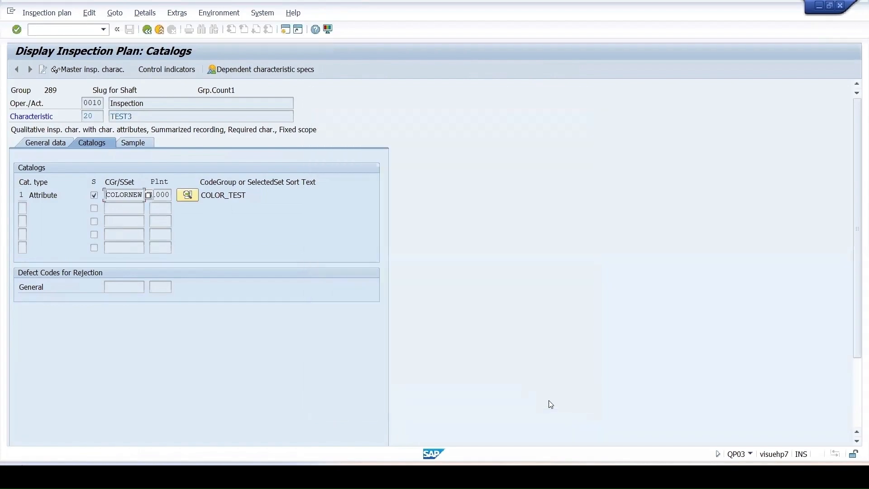